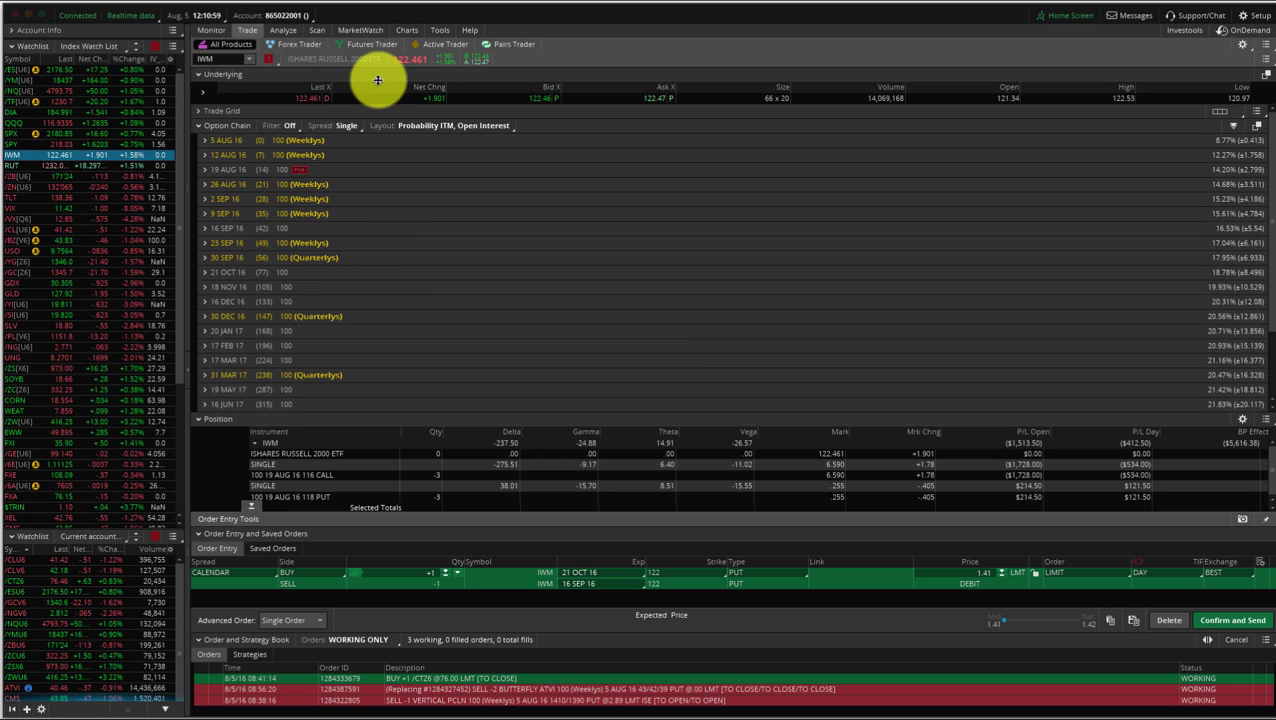
Bring up the risk profile of the simulated IWM 122 put calendar and set its price slices to the break-even points.
{"action": "left_click", "coordinate": [289, 31]}
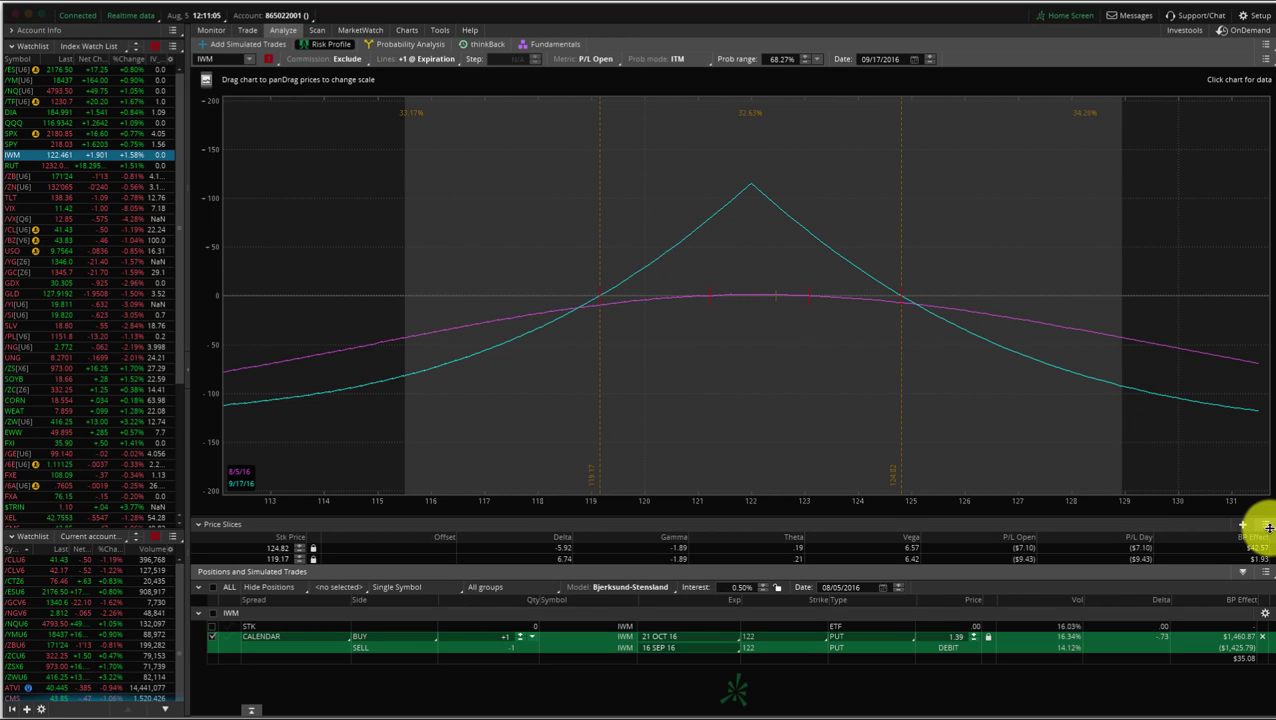
{"action": "left_click", "coordinate": [1264, 525]}
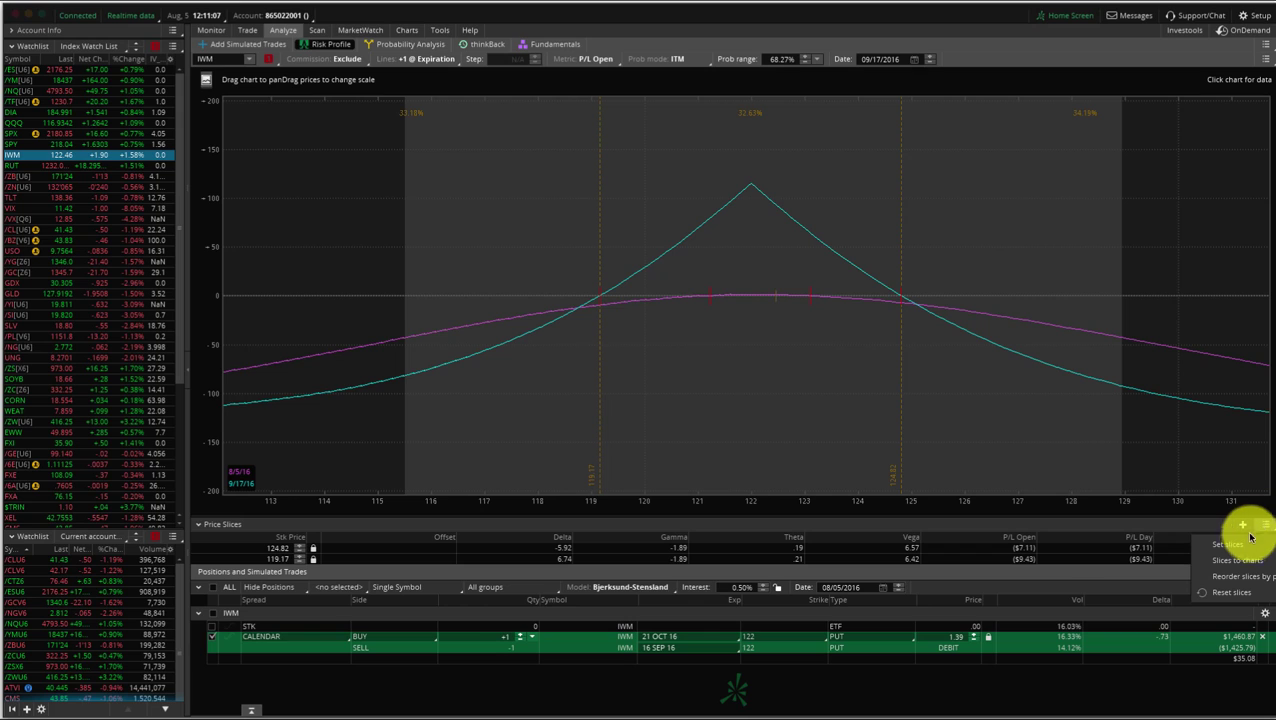
{"action": "mouse_move", "coordinate": [1246, 547]}
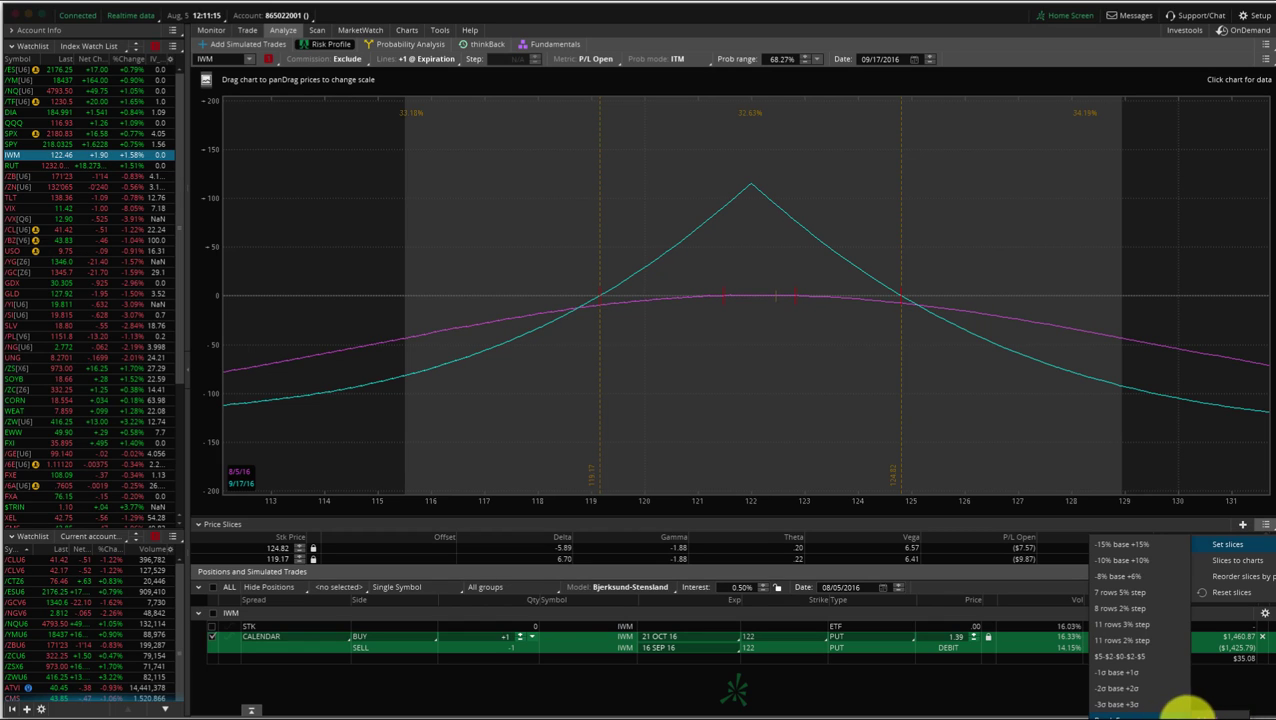
{"action": "left_click", "coordinate": [1210, 700]}
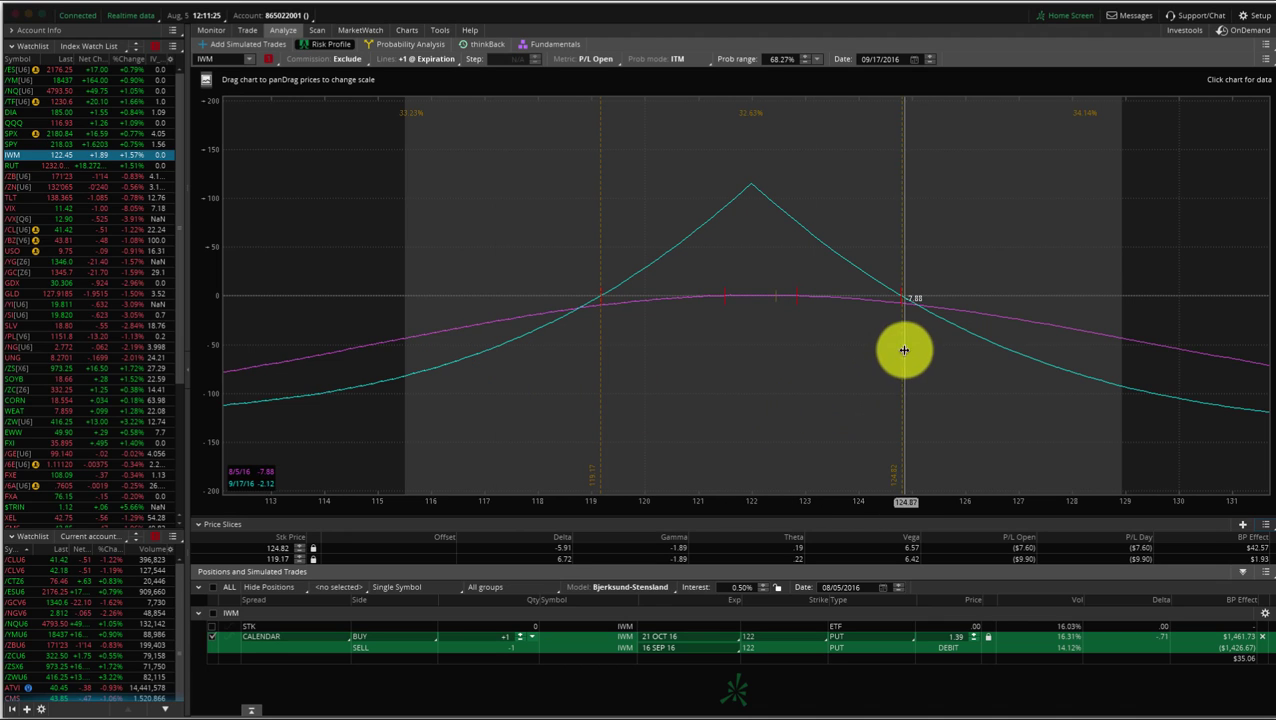
Check the risk profile's plotted expiration date in its calendar and restore the upper price slice to the break-even point.
{"action": "left_click", "coordinate": [914, 60]}
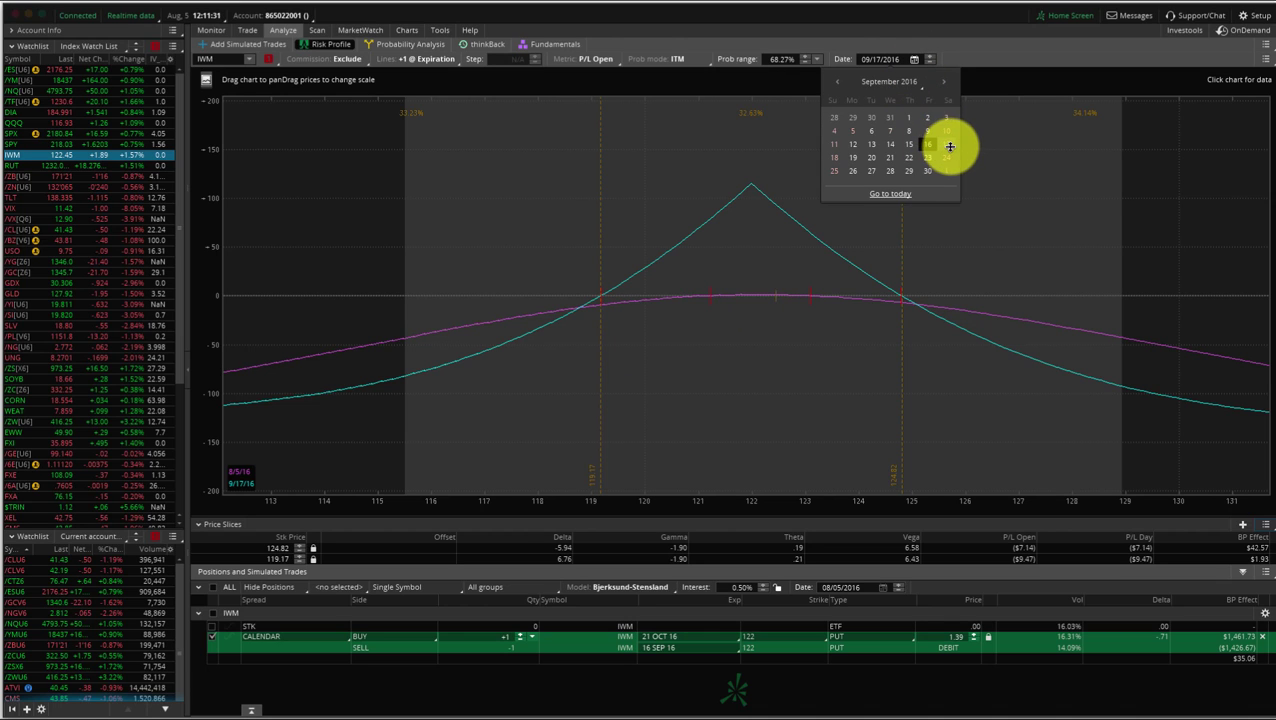
{"action": "left_click", "coordinate": [1037, 174]}
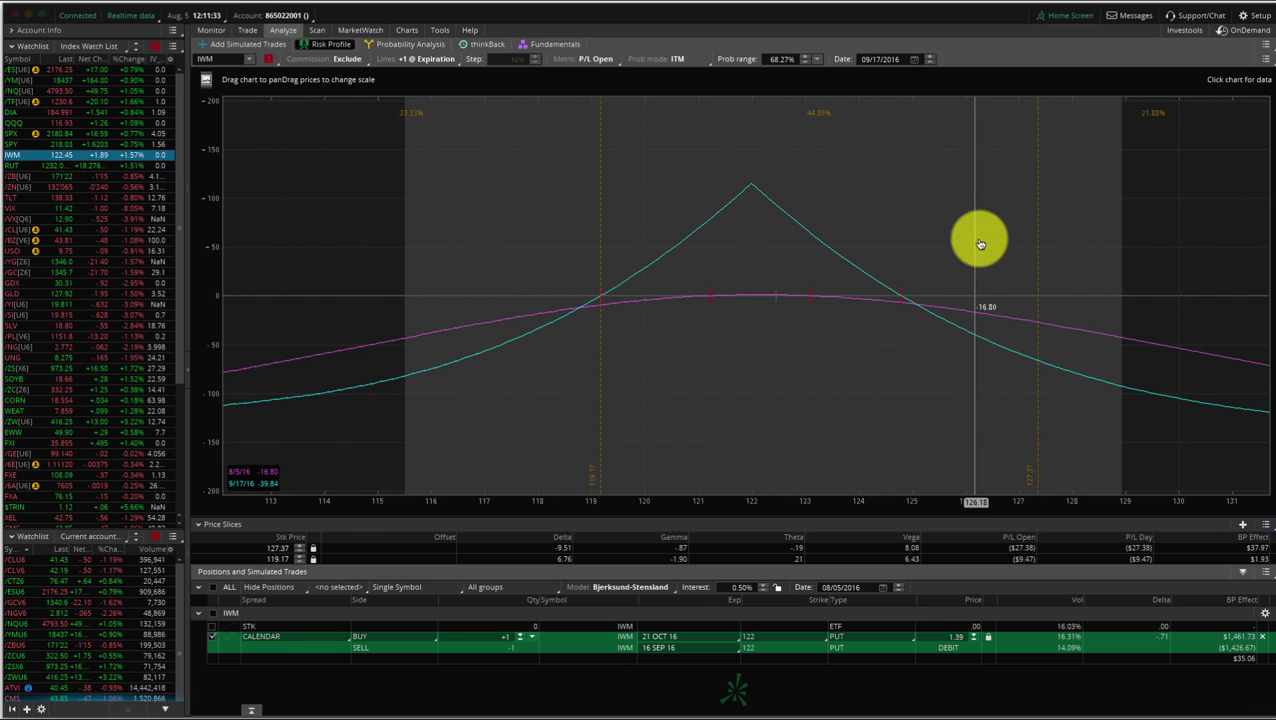
{"action": "left_click", "coordinate": [900, 242]}
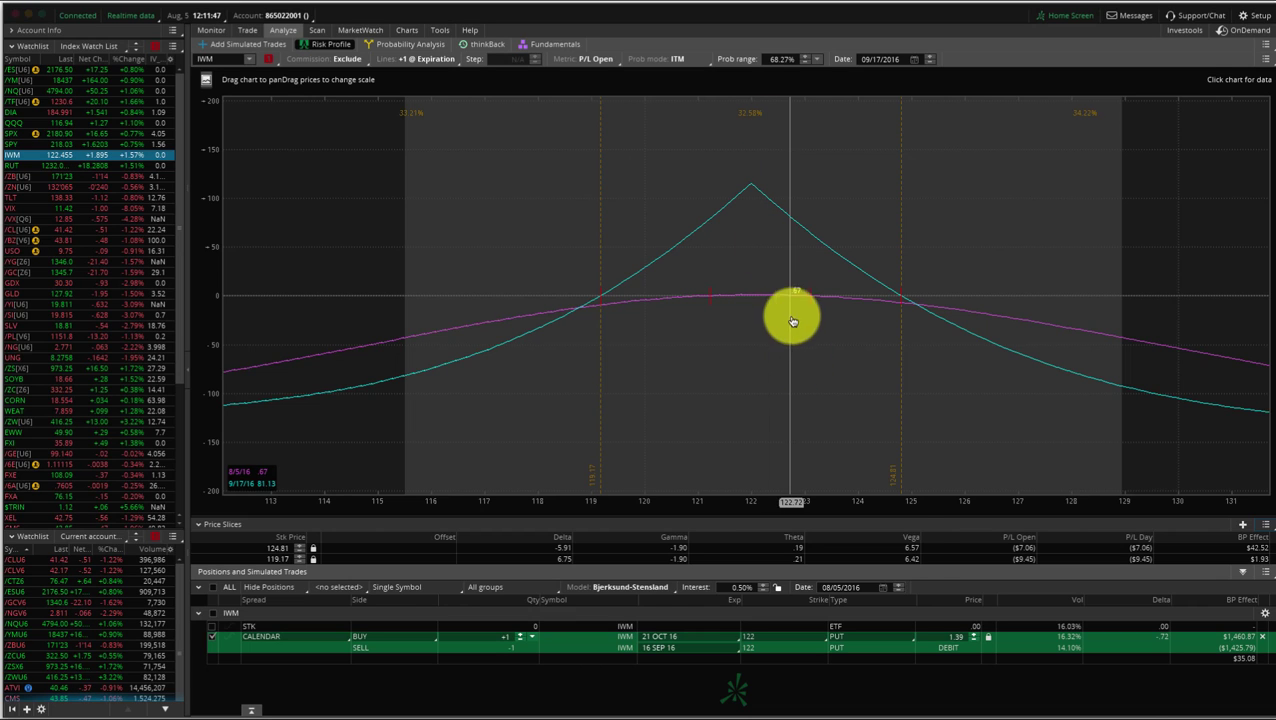
Widen the risk graph's price range to about 97–163 and examine the maximum loss on both sides of the calendar.
{"action": "left_click_drag", "start_coordinate": [965, 513], "coordinate": [436, 464]}
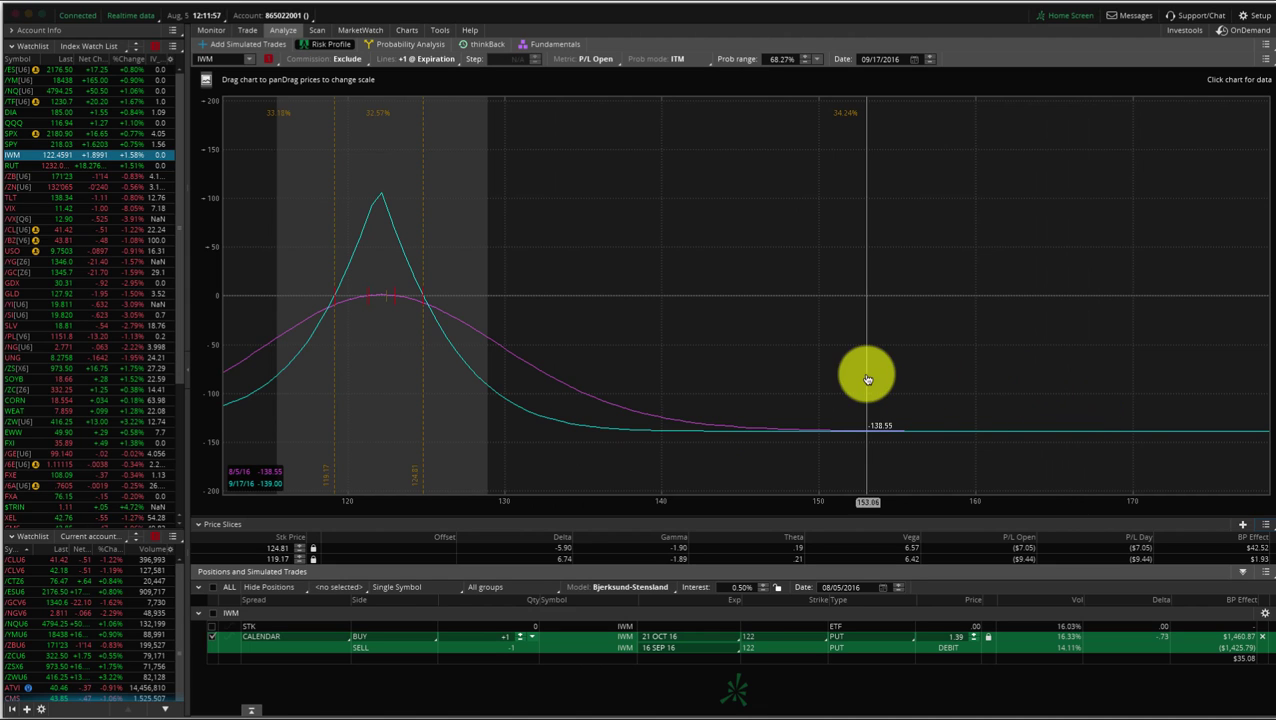
{"action": "left_click_drag", "start_coordinate": [624, 233], "coordinate": [1121, 261]}
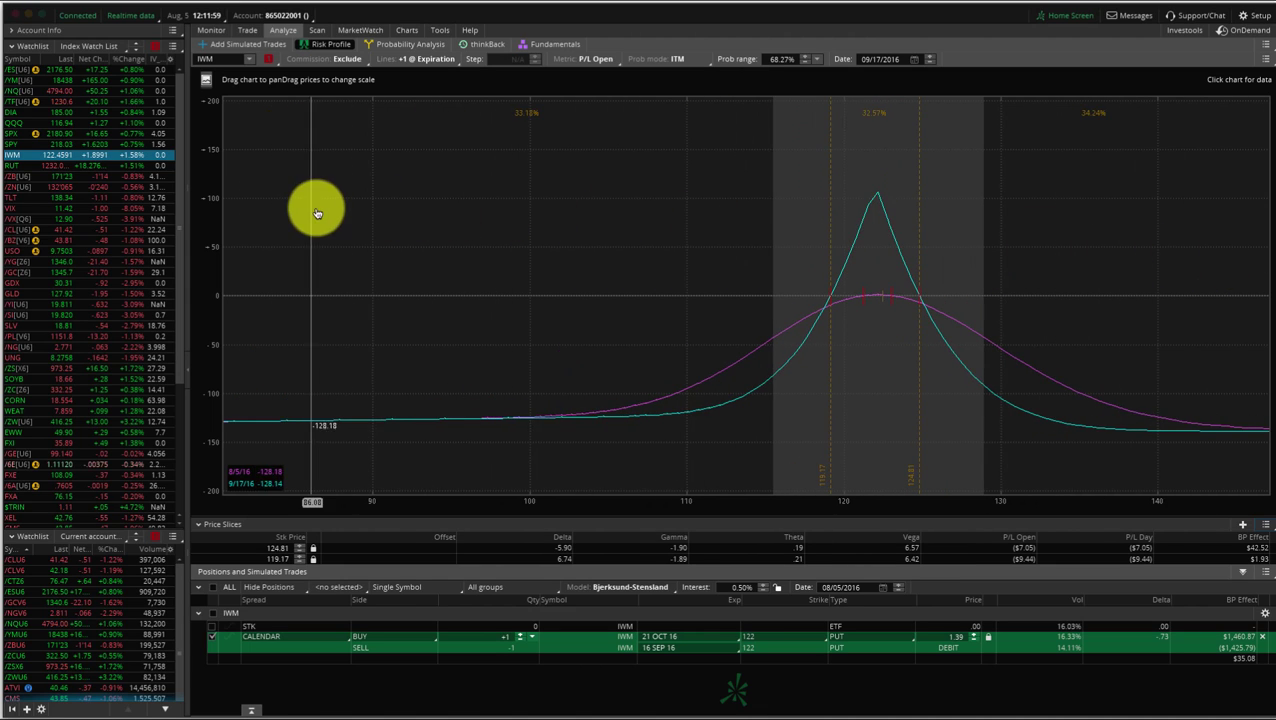
{"action": "left_click_drag", "start_coordinate": [313, 205], "coordinate": [533, 236]}
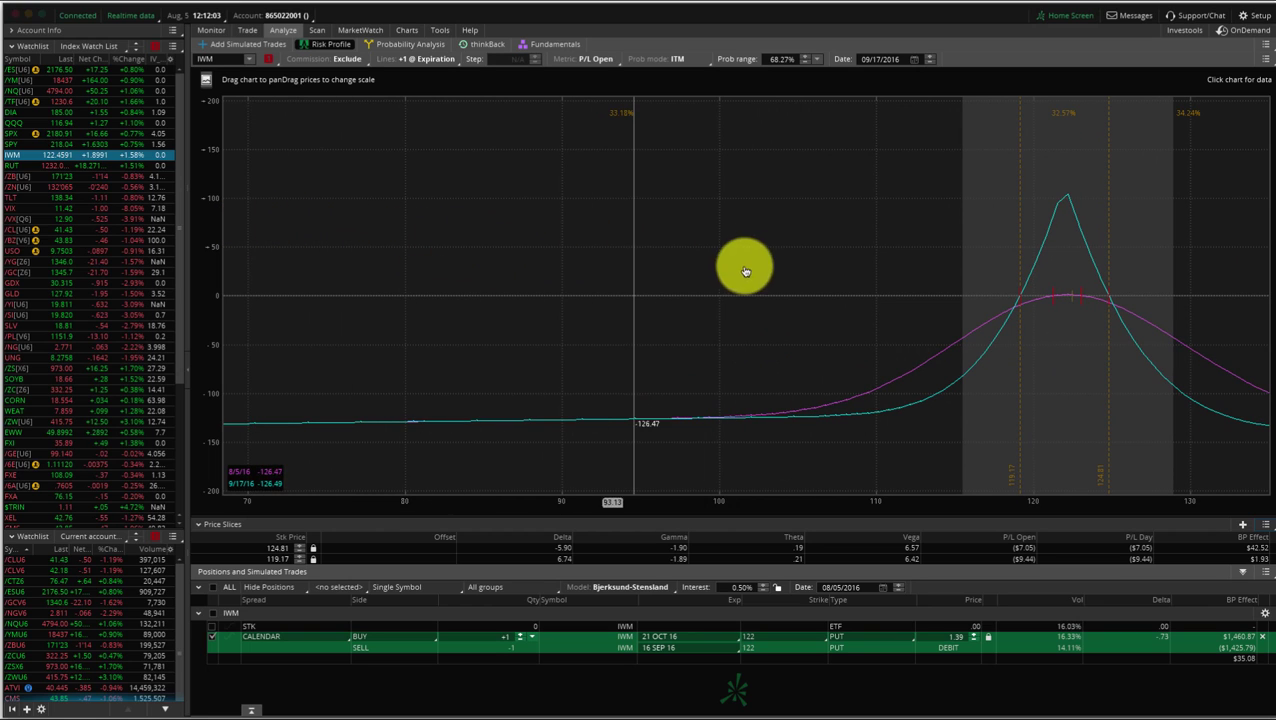
{"action": "left_click_drag", "start_coordinate": [785, 253], "coordinate": [262, 239]}
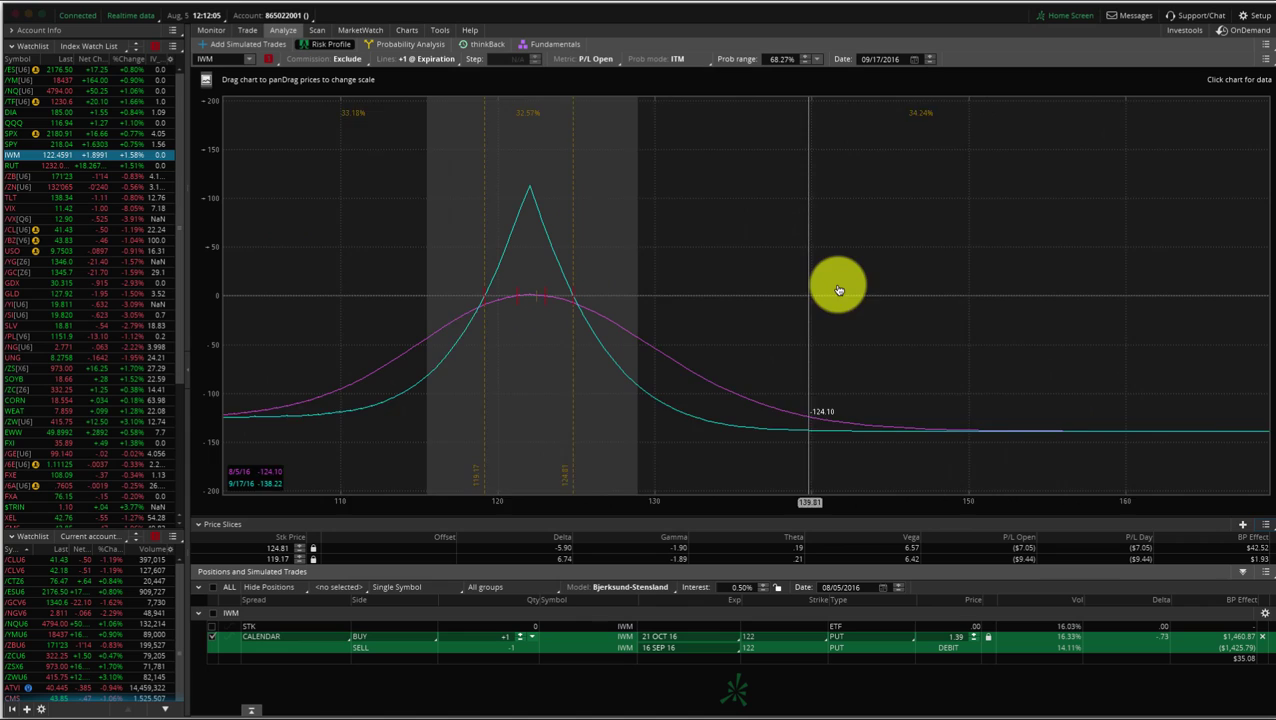
{"action": "left_click_drag", "start_coordinate": [834, 288], "coordinate": [908, 288]}
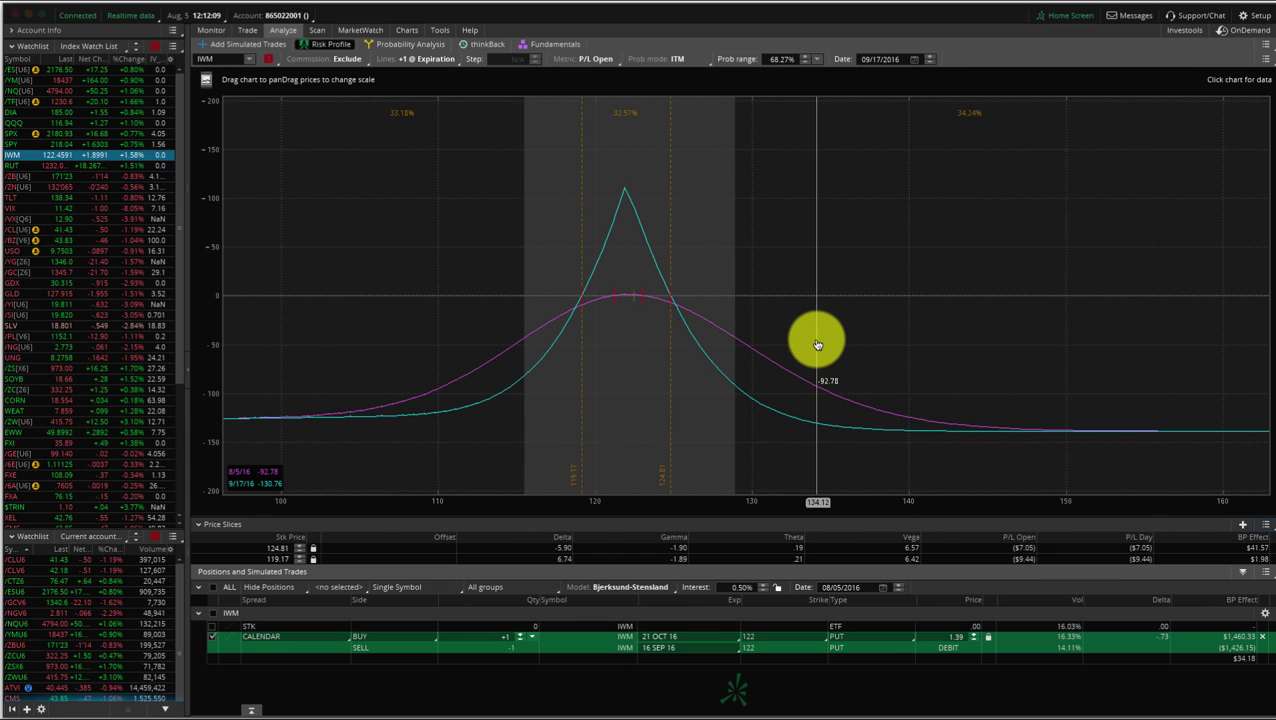
Set the simulated IWM put calendar's quantity to 10 spreads.
{"action": "left_click", "coordinate": [520, 640]}
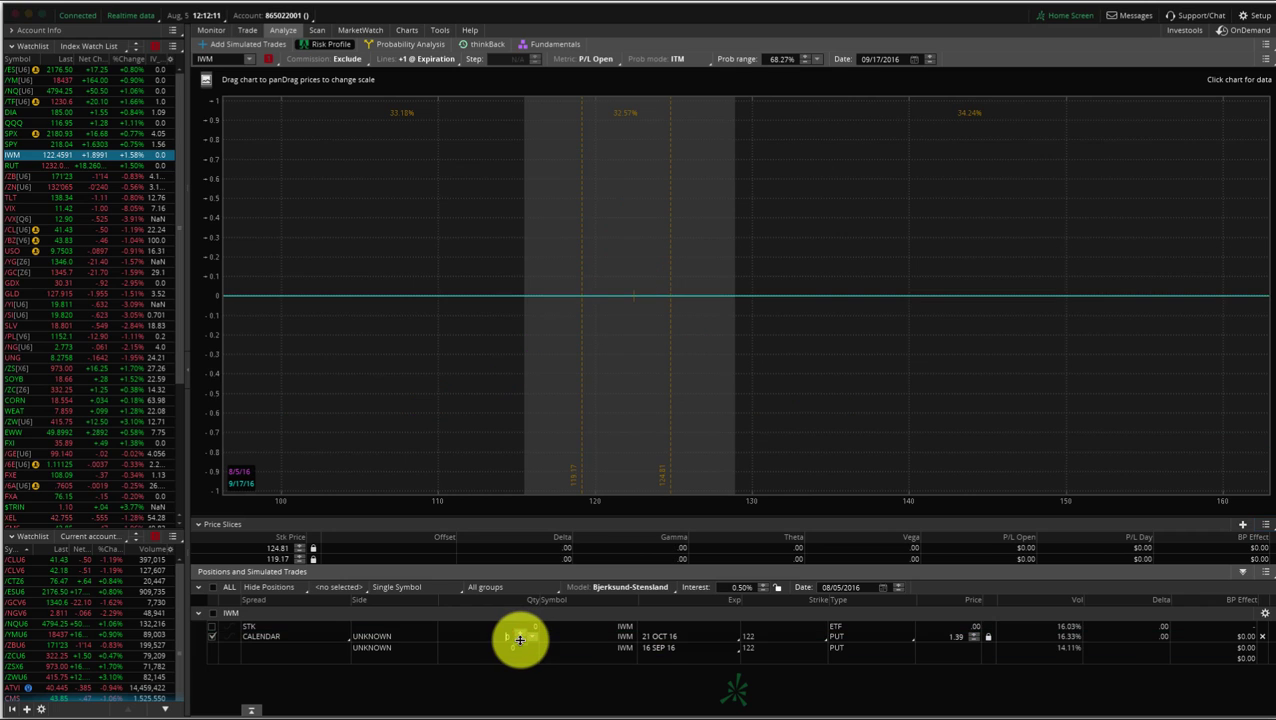
{"action": "left_click", "coordinate": [520, 633]}
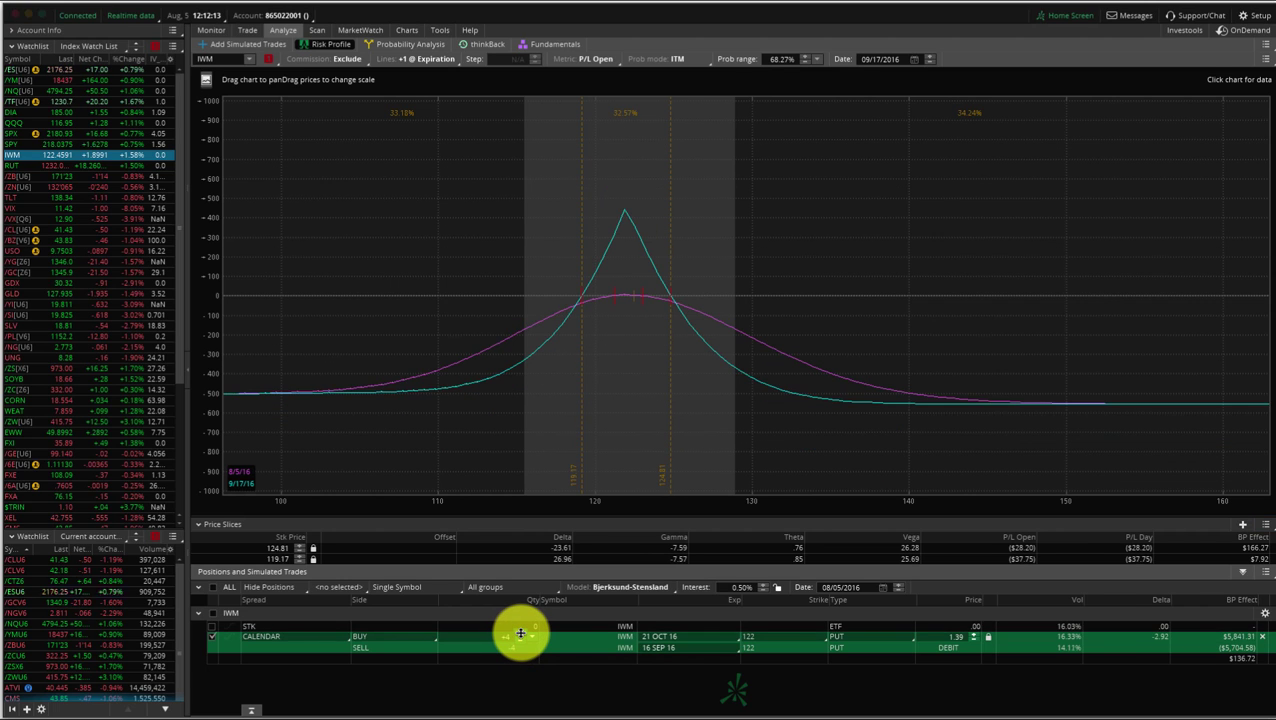
{"action": "left_click", "coordinate": [520, 633]}
{"action": "left_click", "coordinate": [520, 633]}
{"action": "left_click", "coordinate": [520, 633]}
{"action": "left_click", "coordinate": [520, 633]}
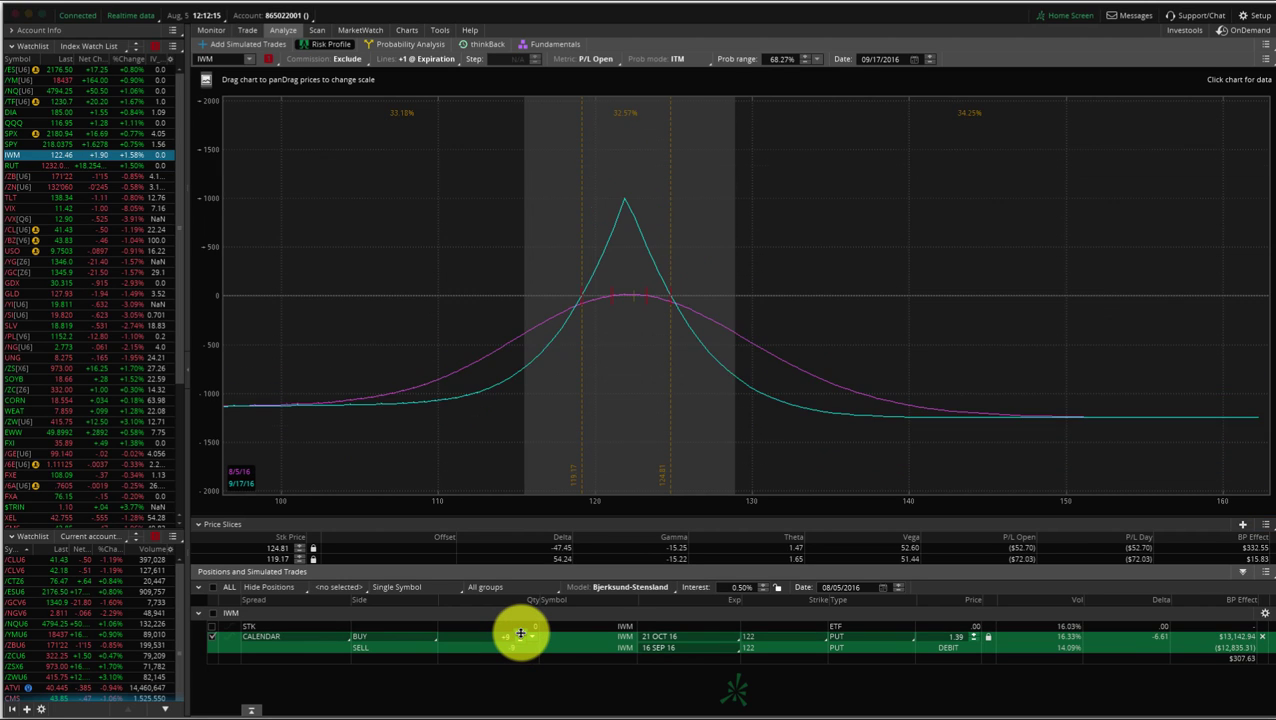
{"action": "left_click", "coordinate": [520, 633]}
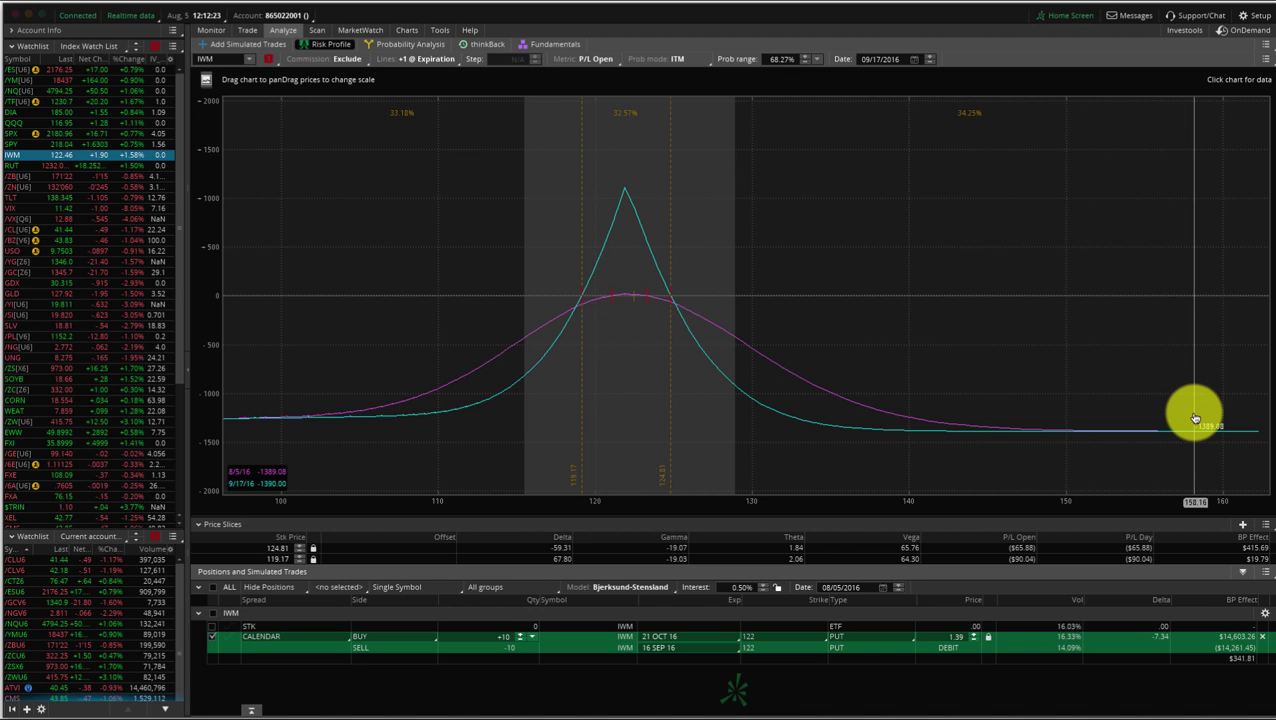
Advance the simulated positions' evaluation date day by day to 09/17/2016 to examine time decay around the break-evens.
{"action": "left_click_drag", "start_coordinate": [706, 507], "coordinate": [690, 379]}
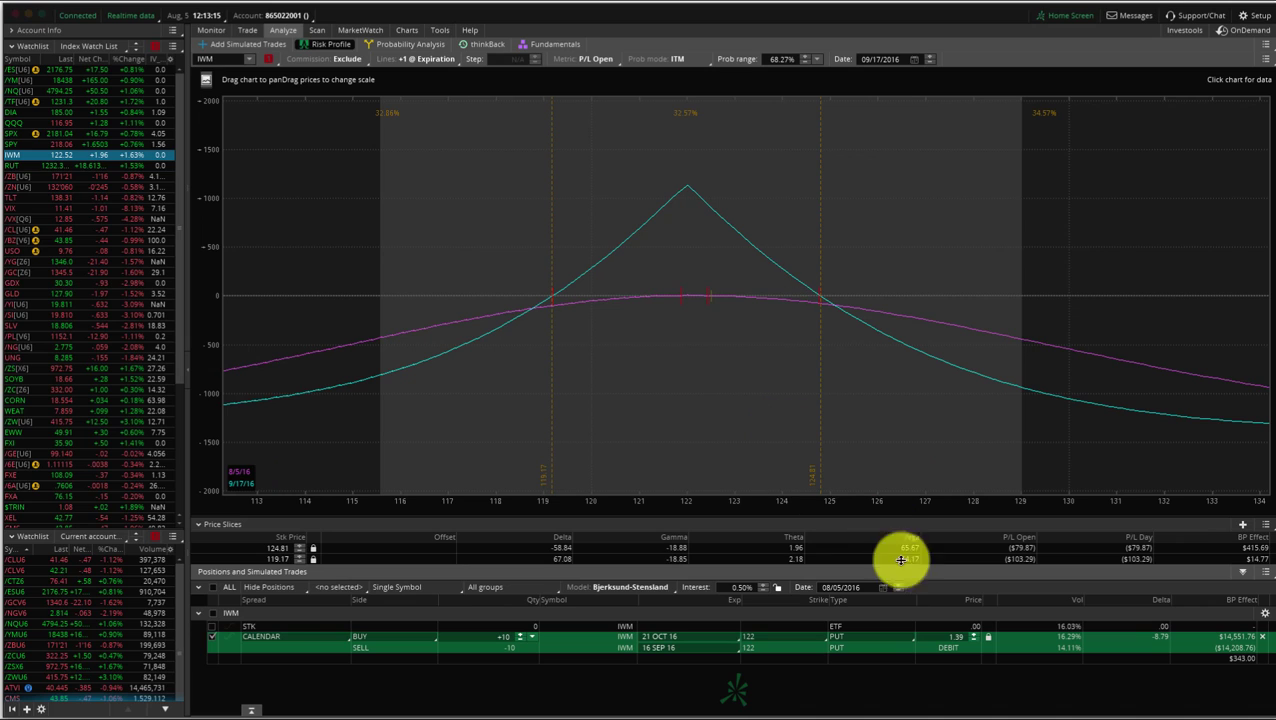
{"action": "left_click", "coordinate": [848, 588]}
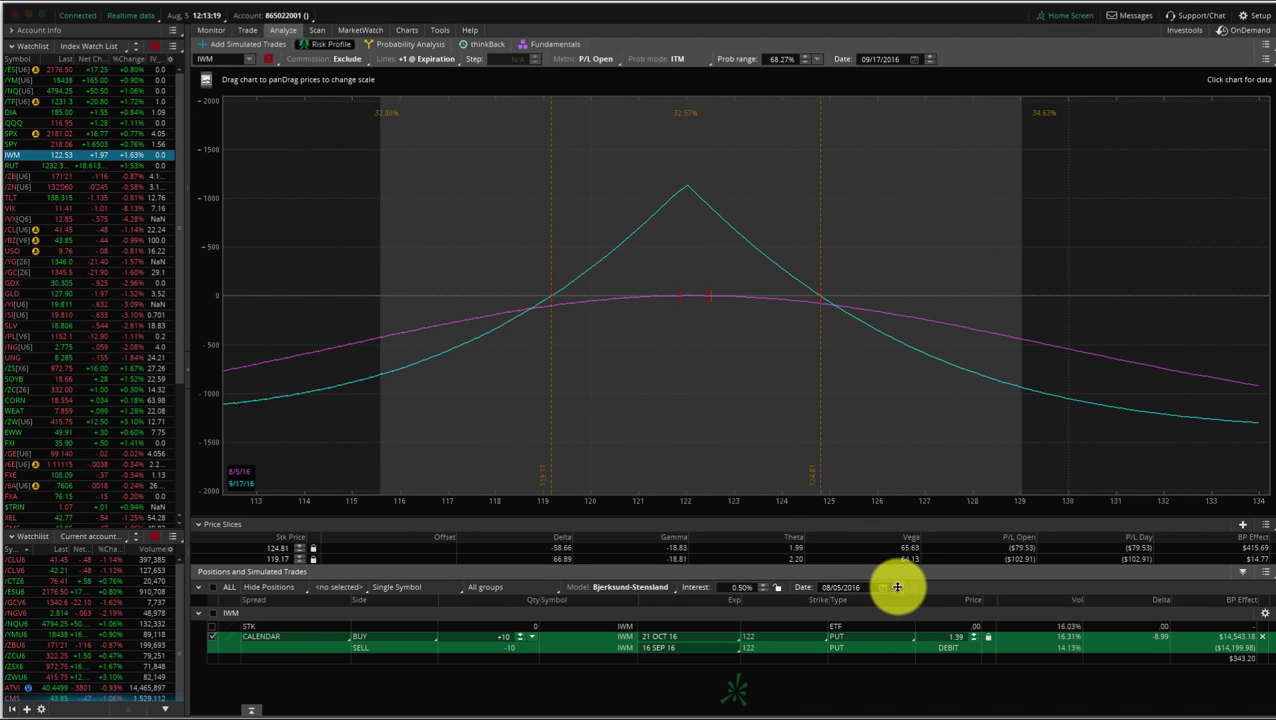
{"action": "left_click", "coordinate": [898, 585]}
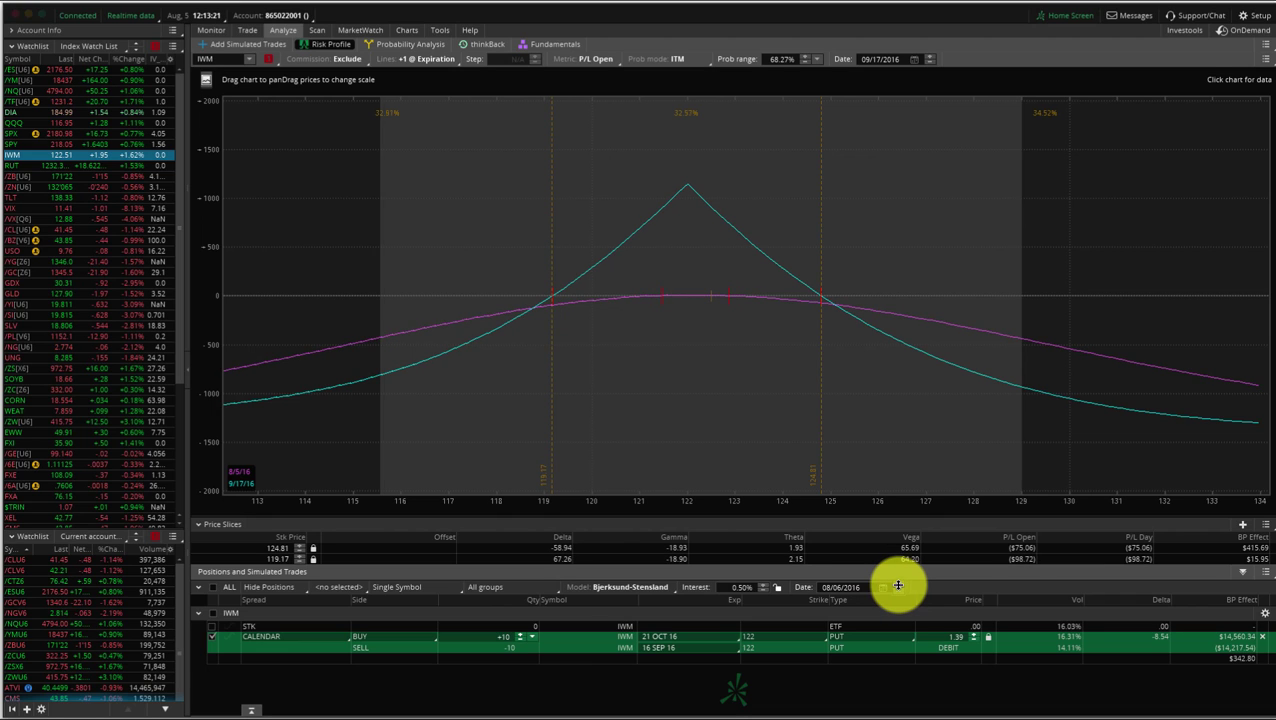
{"action": "left_click", "coordinate": [898, 585]}
{"action": "left_click", "coordinate": [898, 585]}
{"action": "left_click", "coordinate": [898, 585]}
{"action": "left_click", "coordinate": [898, 585]}
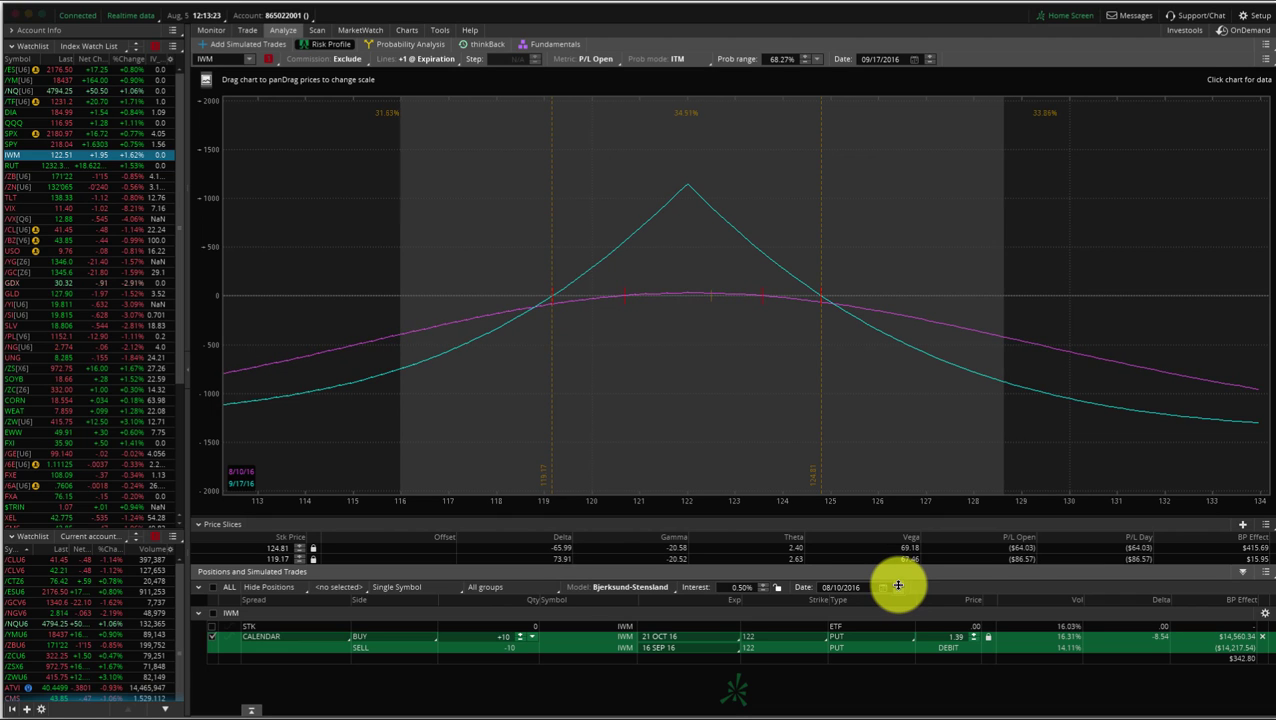
{"action": "left_click", "coordinate": [898, 585]}
{"action": "left_click", "coordinate": [898, 585]}
{"action": "left_click", "coordinate": [898, 585]}
{"action": "left_click", "coordinate": [898, 585]}
{"action": "left_click", "coordinate": [898, 585]}
{"action": "left_click", "coordinate": [898, 585]}
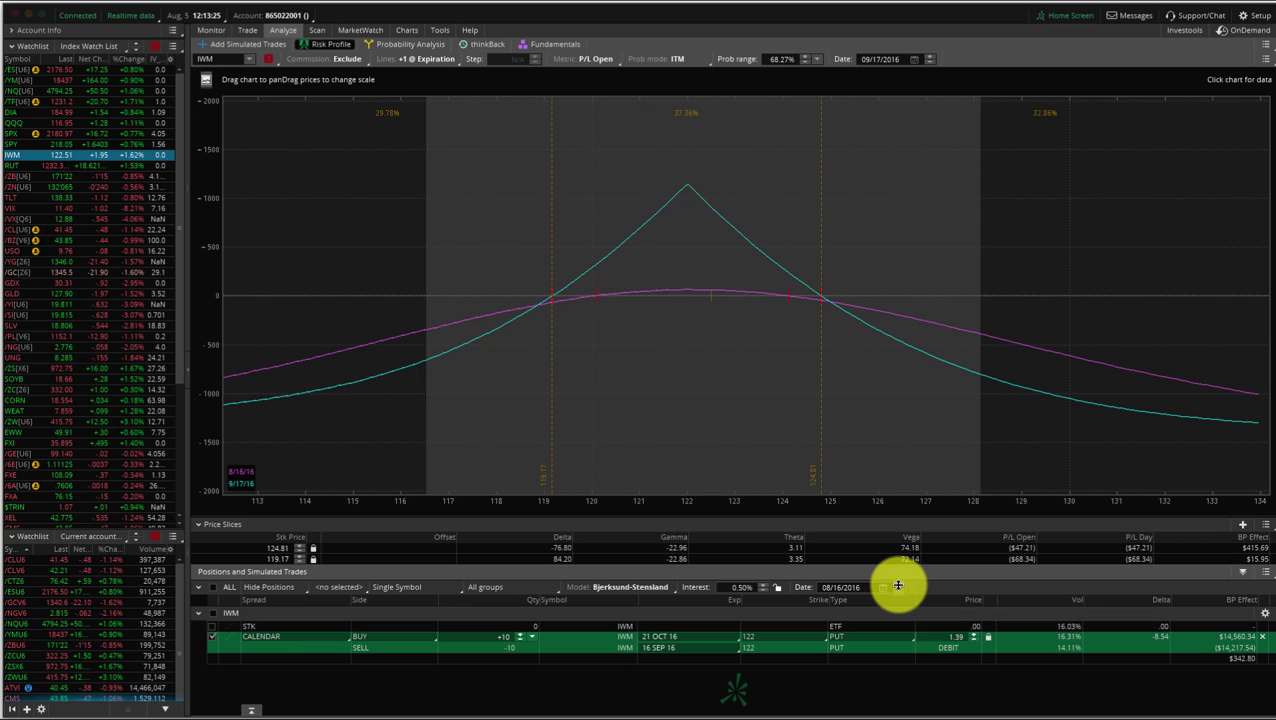
{"action": "left_click", "coordinate": [898, 585]}
{"action": "left_click", "coordinate": [898, 585]}
{"action": "left_click", "coordinate": [898, 585]}
{"action": "left_click", "coordinate": [898, 585]}
{"action": "left_click", "coordinate": [898, 585]}
{"action": "left_click", "coordinate": [898, 585]}
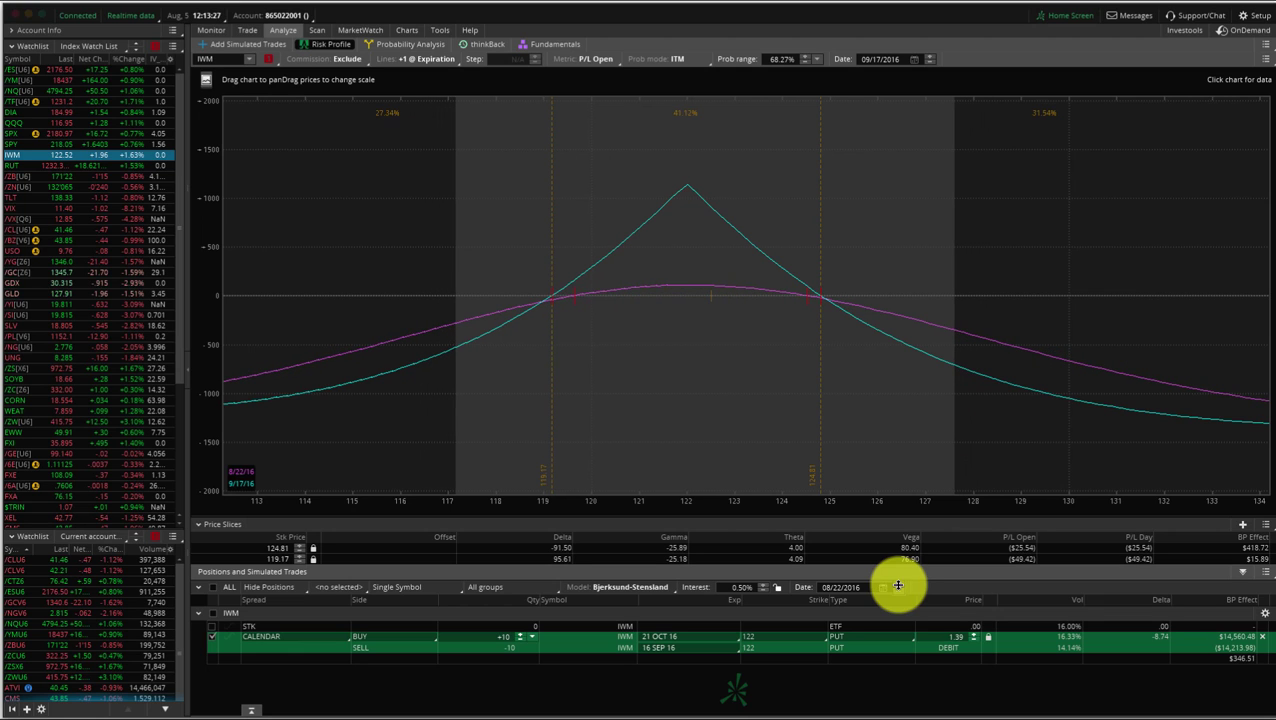
{"action": "left_click", "coordinate": [898, 585]}
{"action": "left_click", "coordinate": [898, 585]}
{"action": "left_click", "coordinate": [898, 585]}
{"action": "left_click", "coordinate": [898, 585]}
{"action": "left_click", "coordinate": [898, 585]}
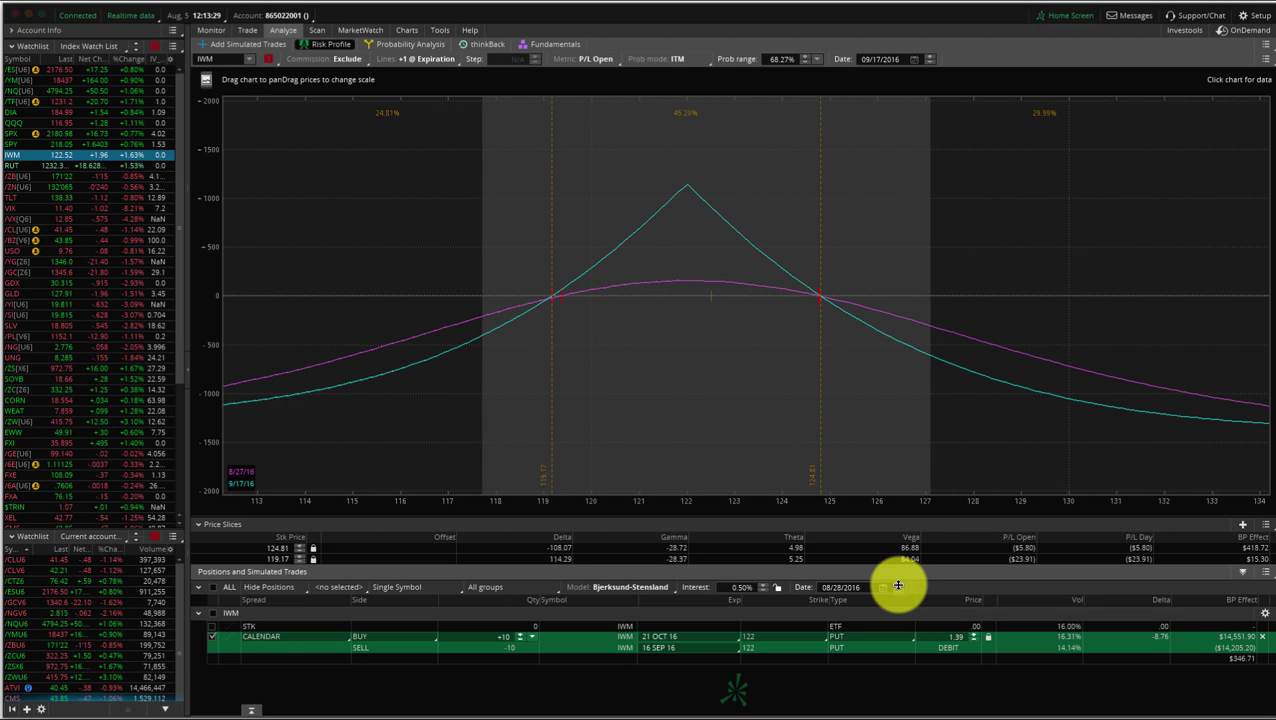
{"action": "left_click", "coordinate": [898, 585]}
{"action": "left_click", "coordinate": [898, 585]}
{"action": "left_click", "coordinate": [898, 585]}
{"action": "left_click", "coordinate": [898, 585]}
{"action": "left_click", "coordinate": [898, 585]}
{"action": "left_click", "coordinate": [898, 585]}
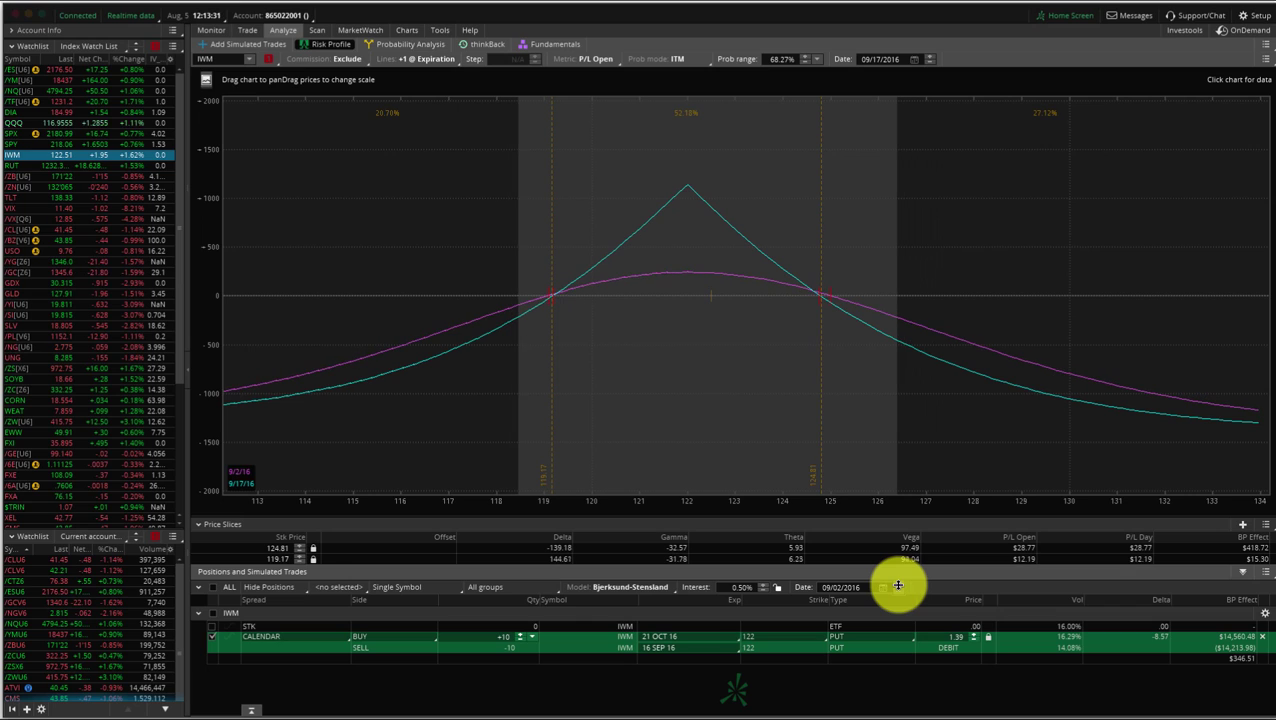
{"action": "left_click", "coordinate": [898, 585]}
{"action": "left_click", "coordinate": [898, 585]}
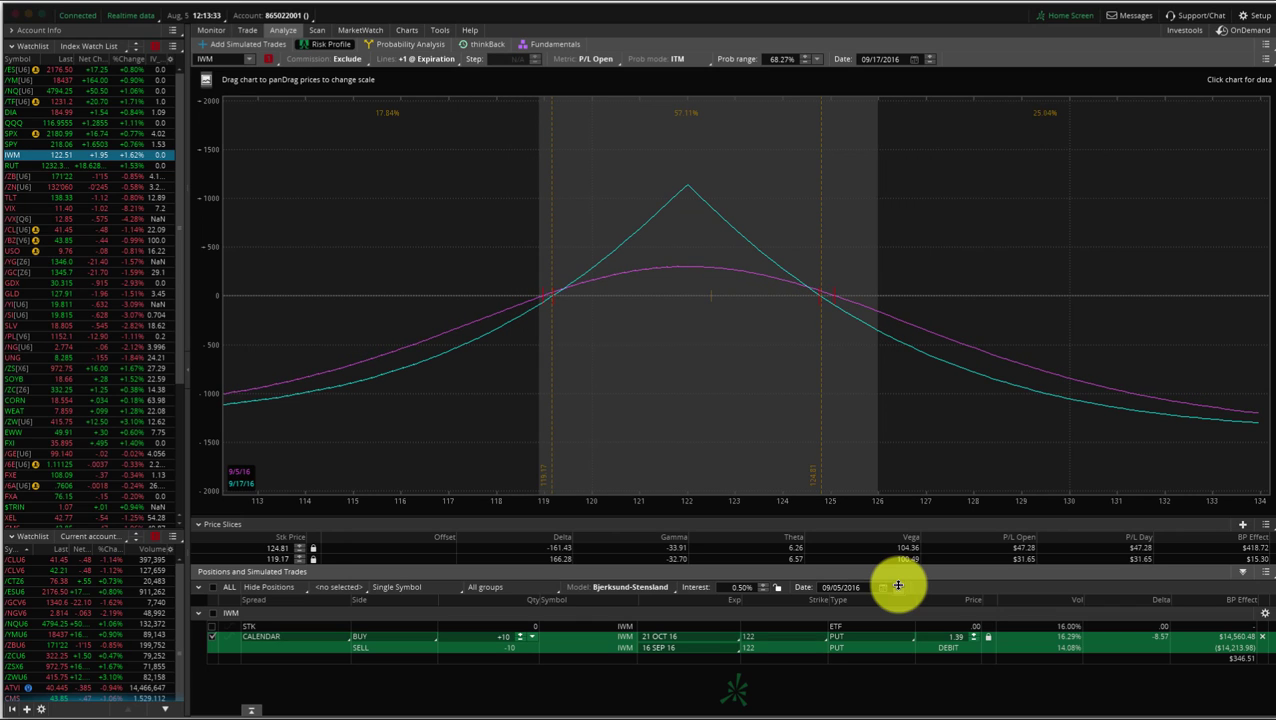
{"action": "left_click", "coordinate": [898, 586]}
{"action": "left_click", "coordinate": [898, 586]}
{"action": "left_click", "coordinate": [898, 586]}
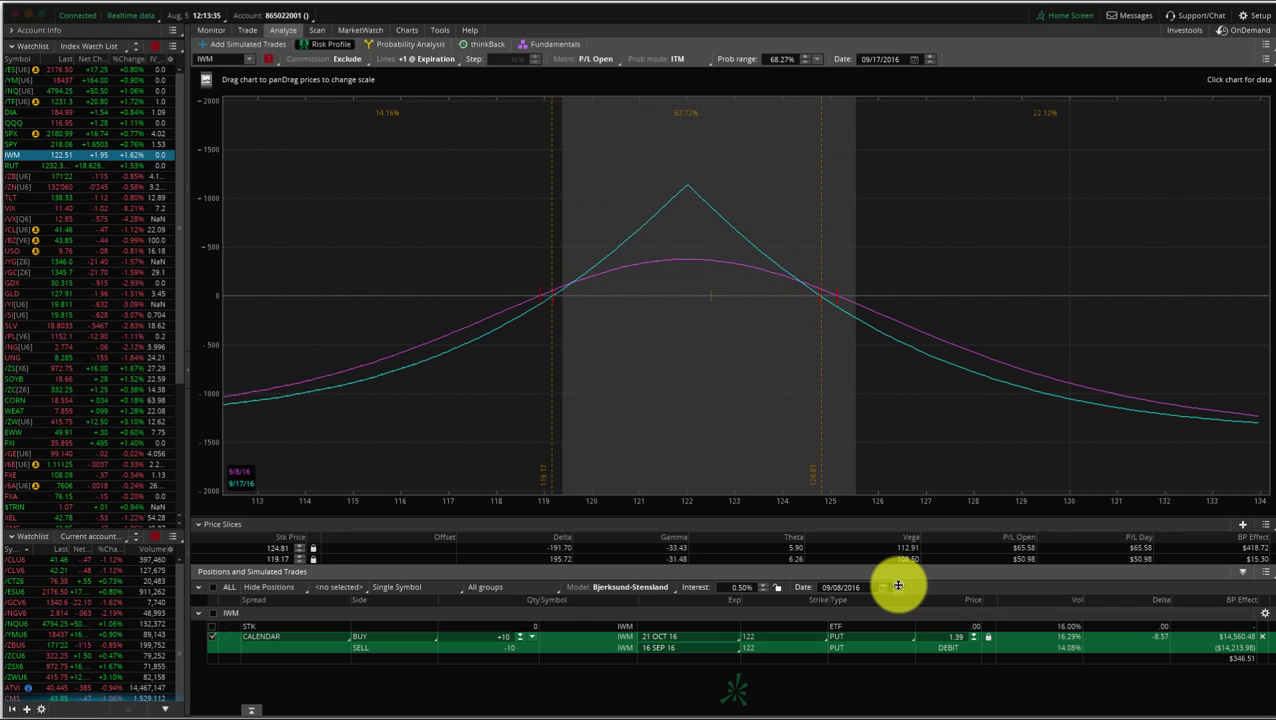
{"action": "left_click", "coordinate": [898, 586]}
{"action": "left_click", "coordinate": [898, 586]}
{"action": "left_click", "coordinate": [898, 586]}
{"action": "left_click", "coordinate": [898, 586]}
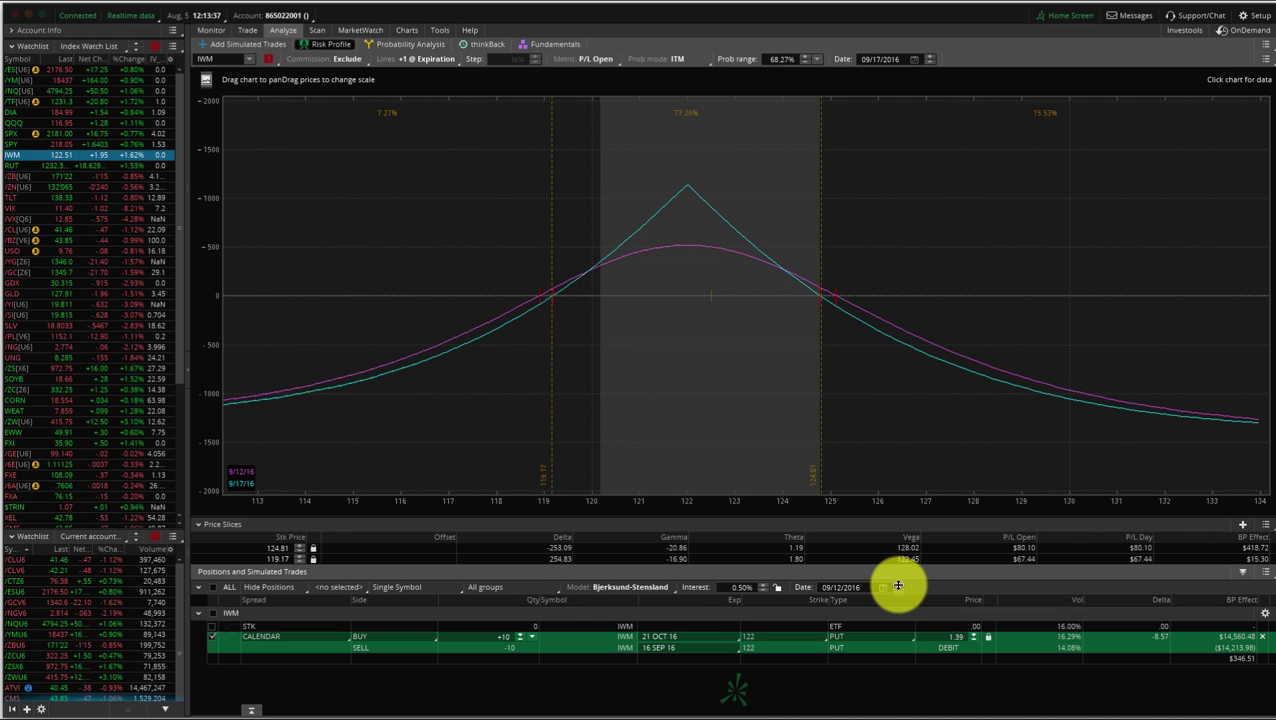
{"action": "left_click", "coordinate": [898, 586]}
{"action": "left_click", "coordinate": [898, 586]}
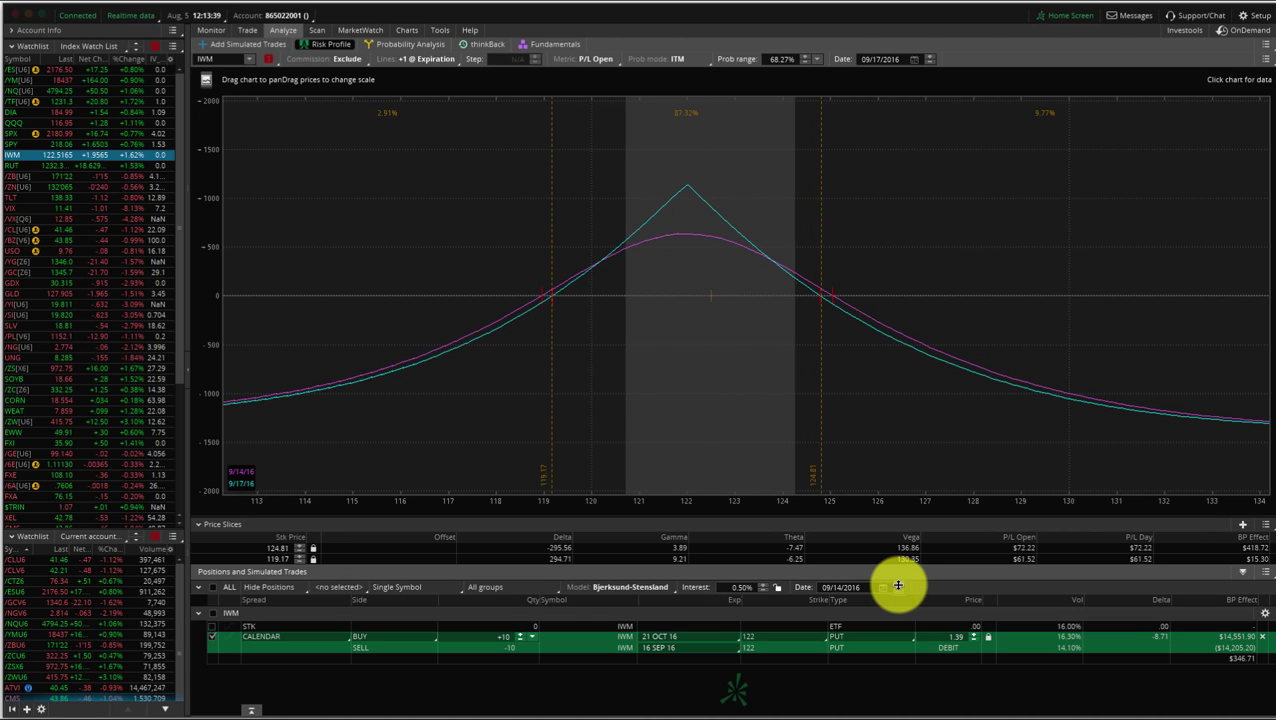
{"action": "left_click", "coordinate": [898, 586]}
{"action": "left_click", "coordinate": [898, 586]}
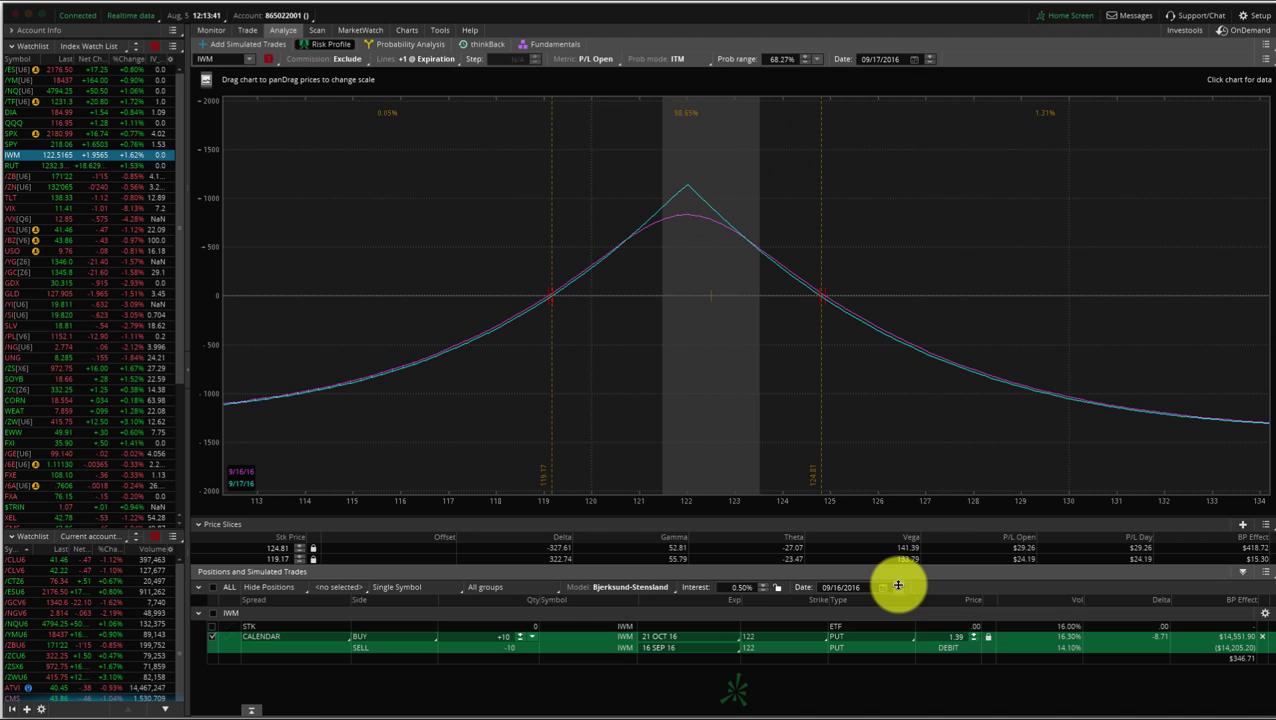
{"action": "left_click", "coordinate": [898, 586]}
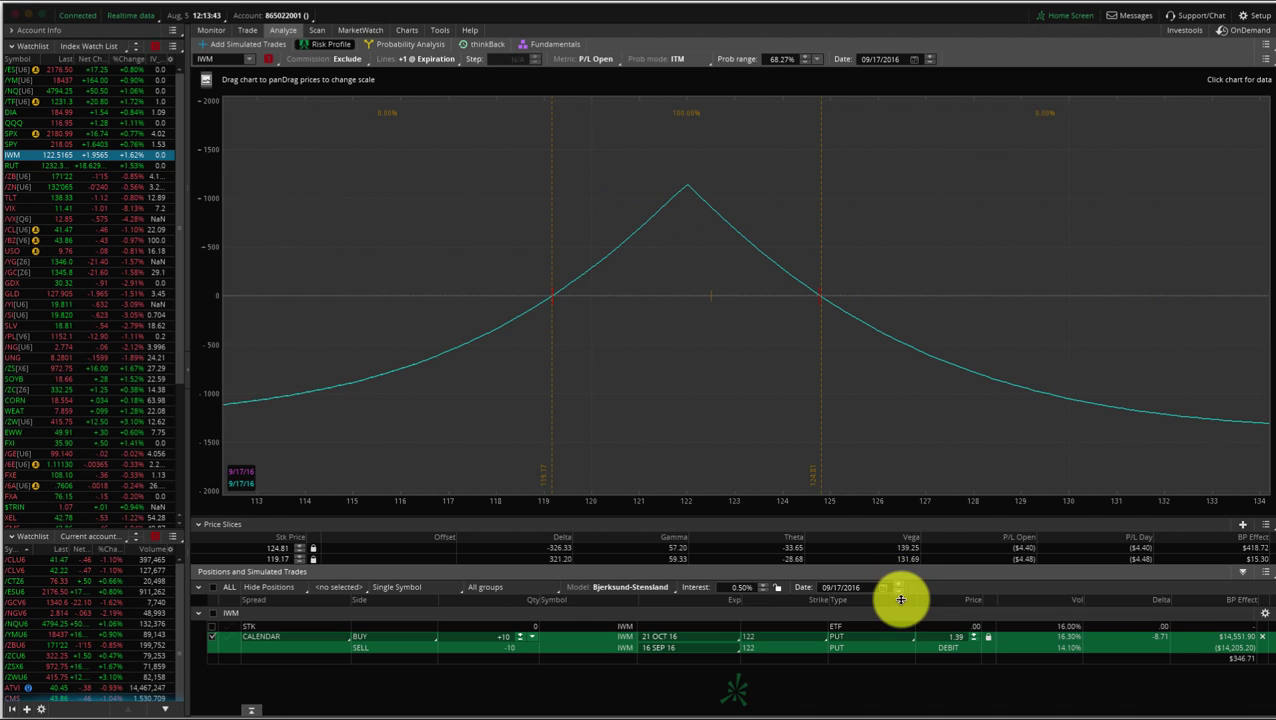
Step the evaluation date back to 09/15/2016 and reset it to today's date.
{"action": "left_click", "coordinate": [897, 592]}
{"action": "left_click", "coordinate": [897, 592]}
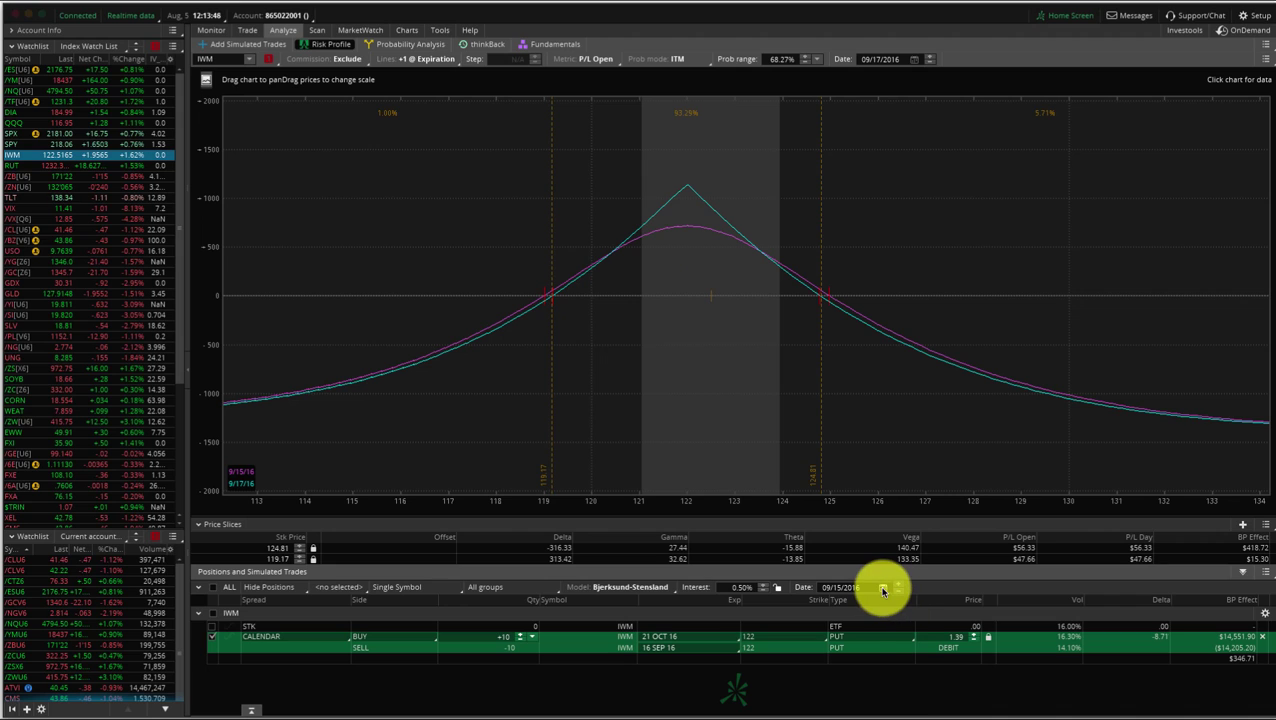
{"action": "left_click", "coordinate": [883, 588]}
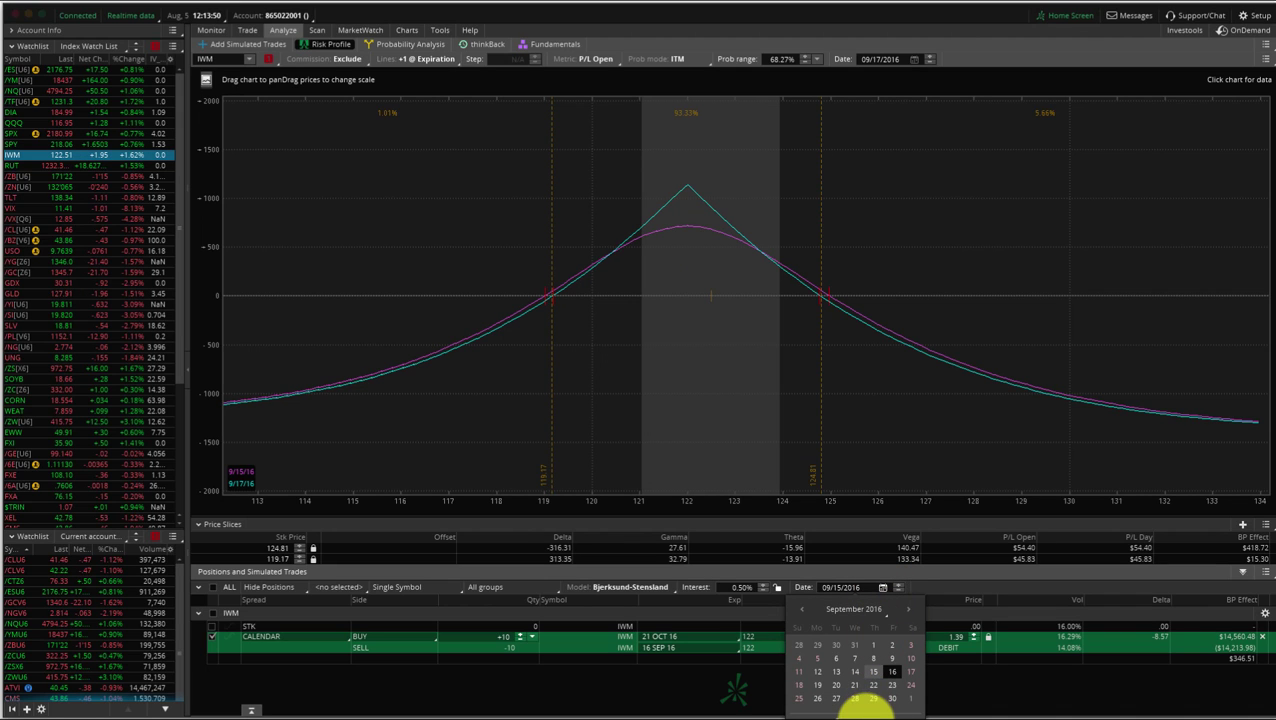
{"action": "left_click", "coordinate": [858, 706]}
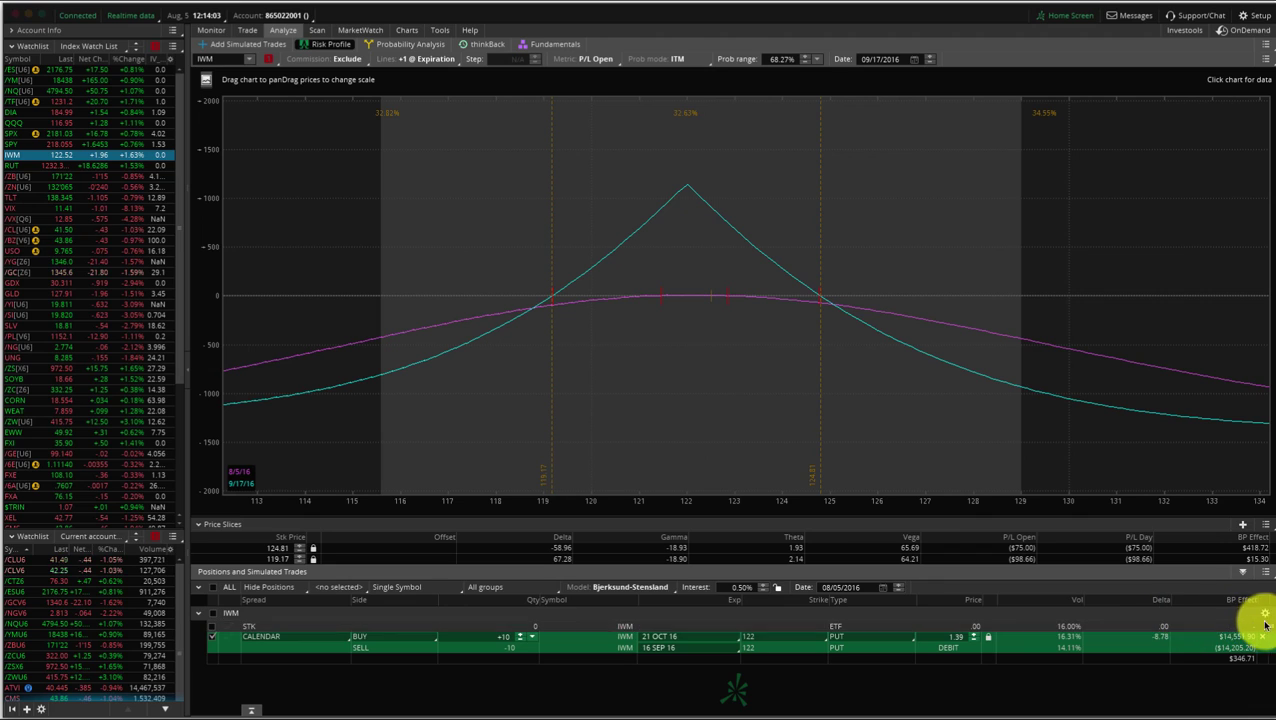
Raise the IWM volatility adjustment to 1.00% to examine its effect on the calendar's profit and loss.
{"action": "mouse_move", "coordinate": [1265, 615]}
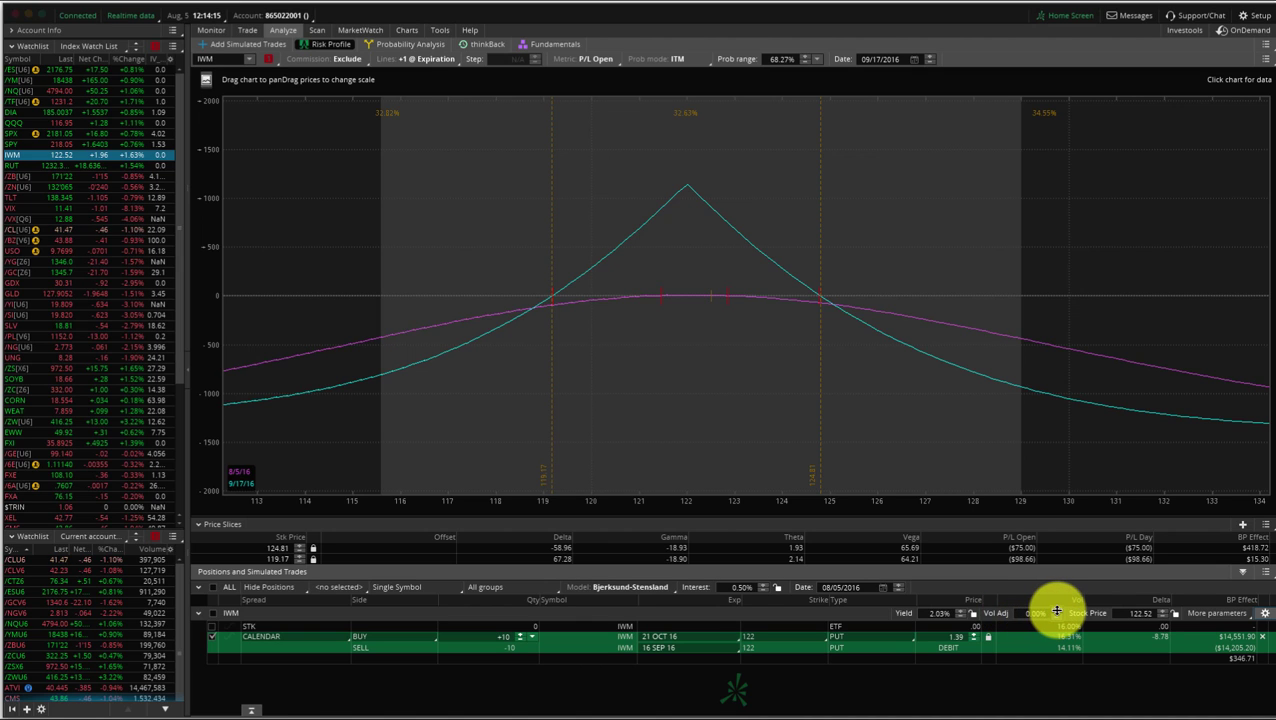
{"action": "scroll", "coordinate": [1056, 611], "scroll_direction": "up", "scroll_amount": 3}
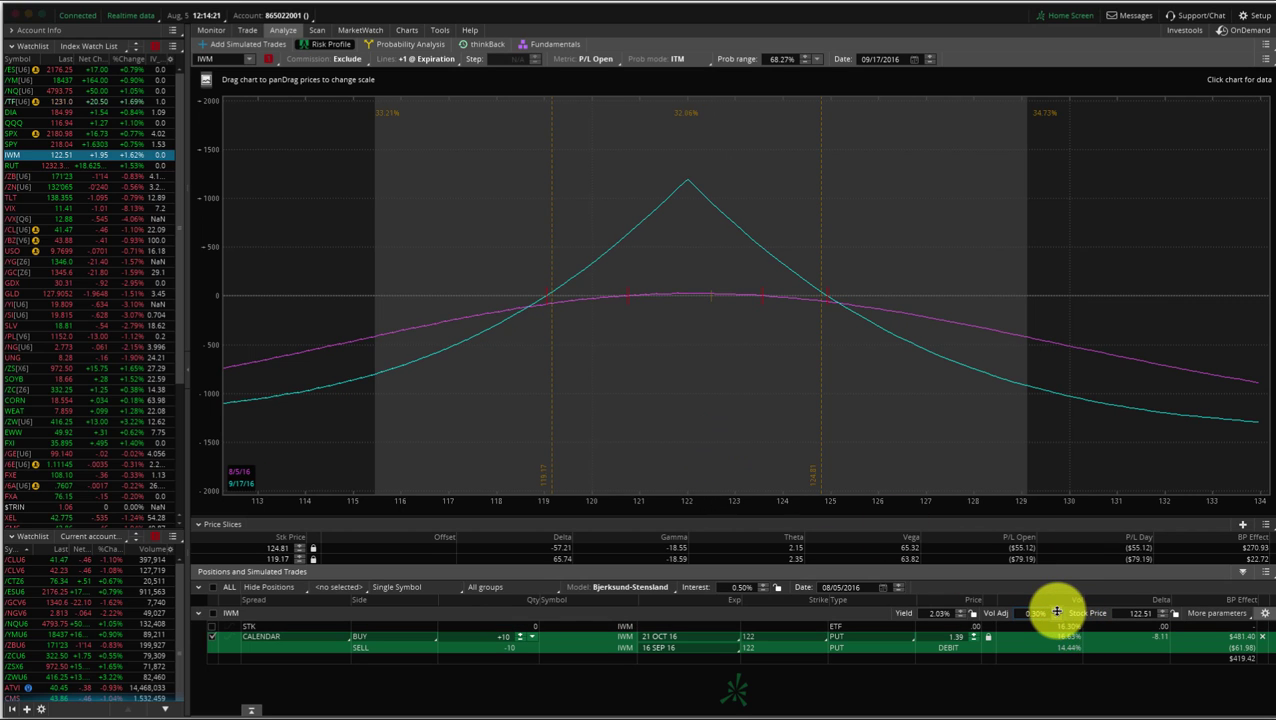
{"action": "scroll", "coordinate": [1056, 611], "scroll_direction": "up", "scroll_amount": 4}
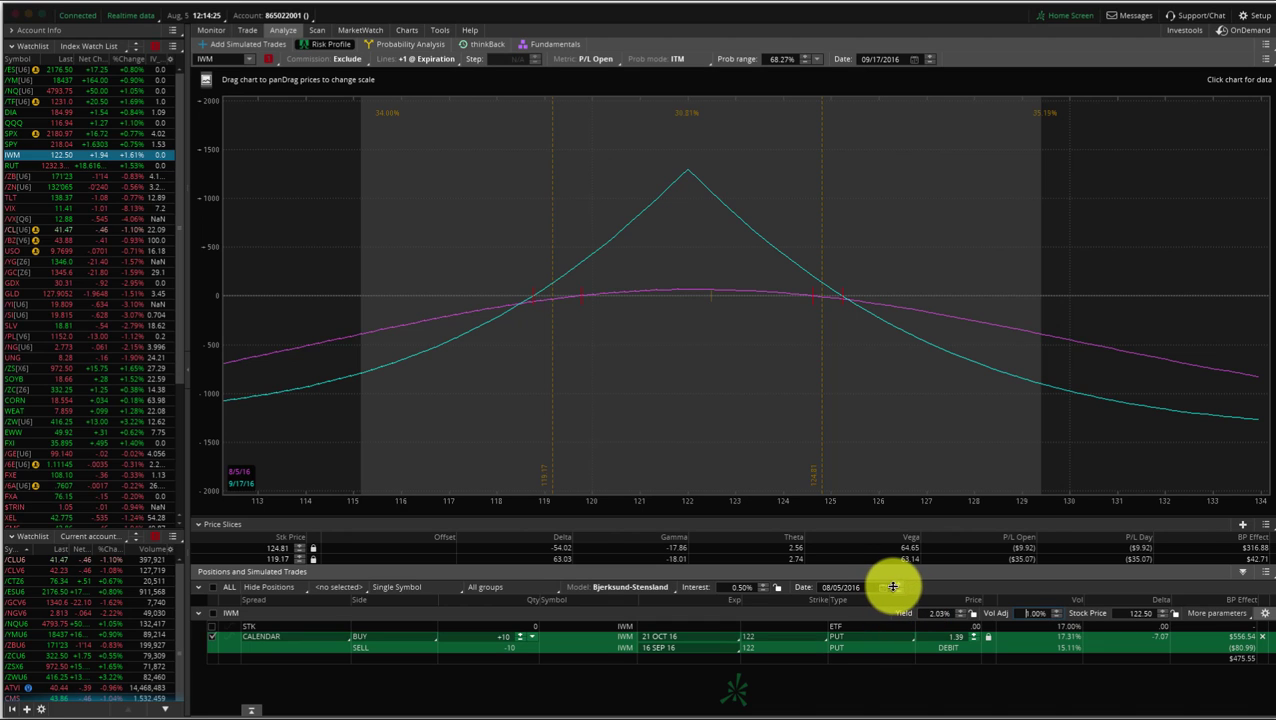
Advance the simulated positions' evaluation date to 08/12/2016 to combine a week of time decay with the volatility increase.
{"action": "scroll", "coordinate": [896, 586], "scroll_direction": "up", "scroll_amount": 4}
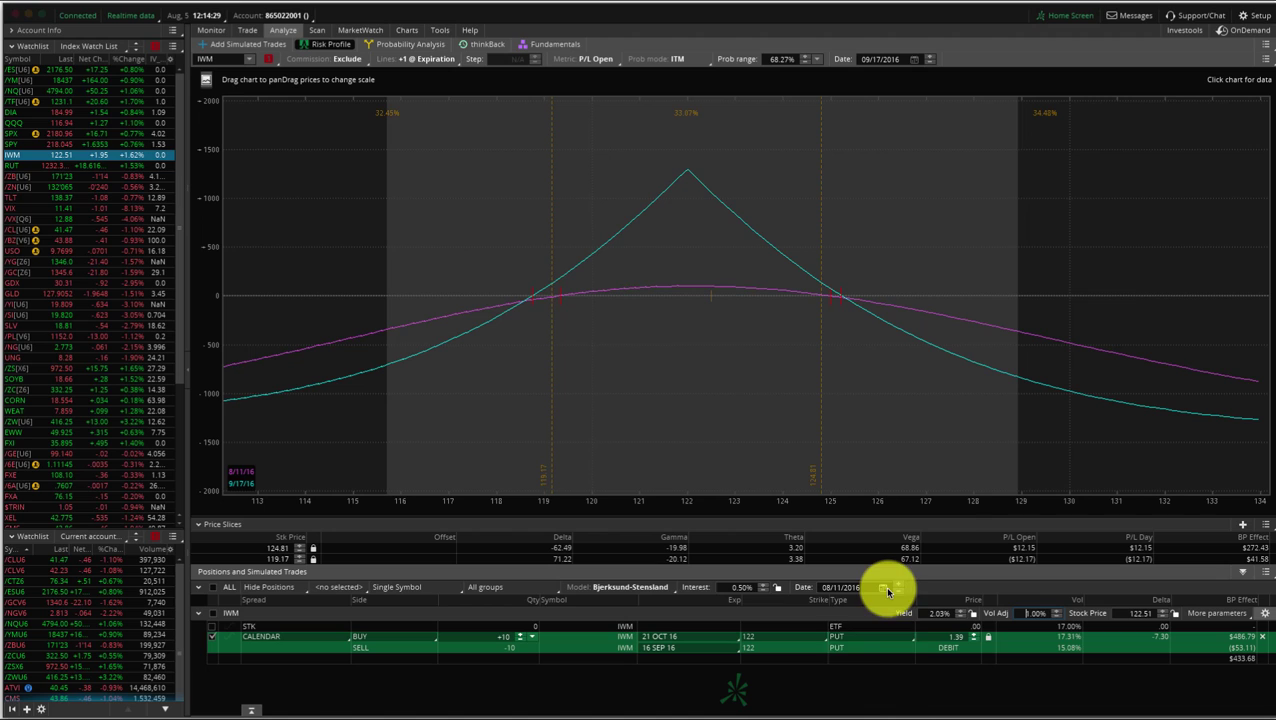
{"action": "left_click", "coordinate": [888, 587]}
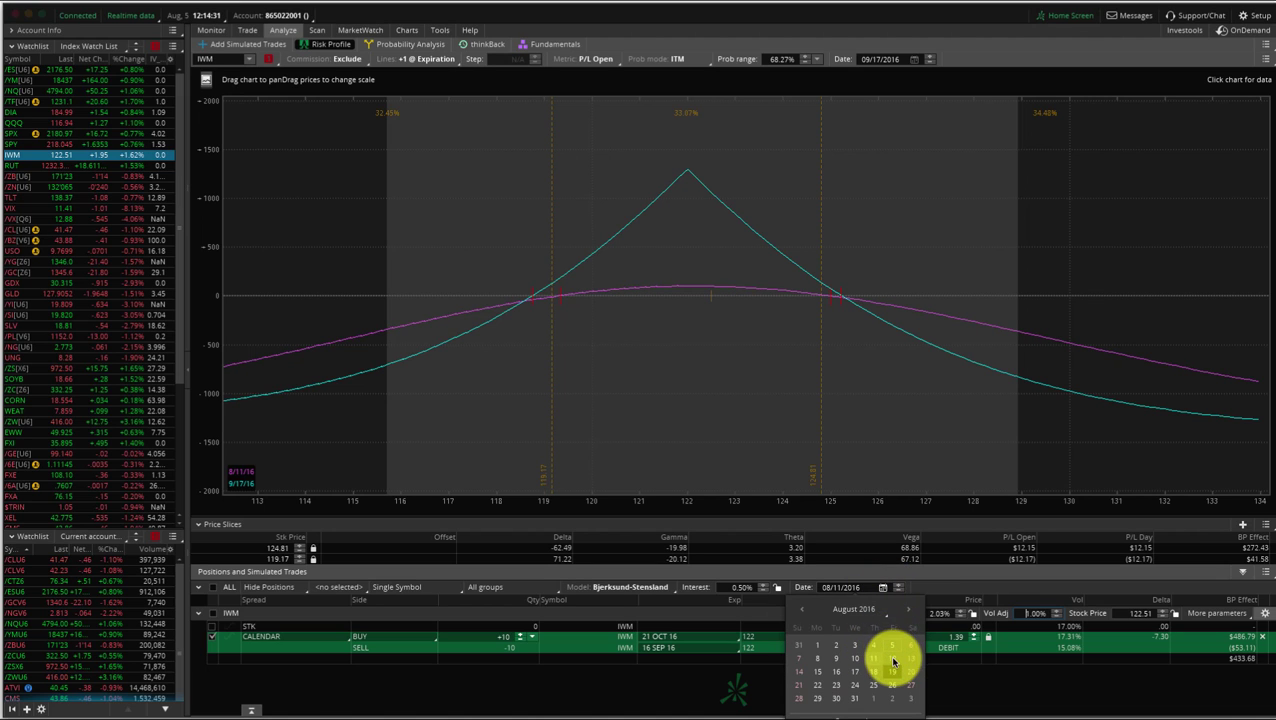
{"action": "left_click", "coordinate": [892, 659]}
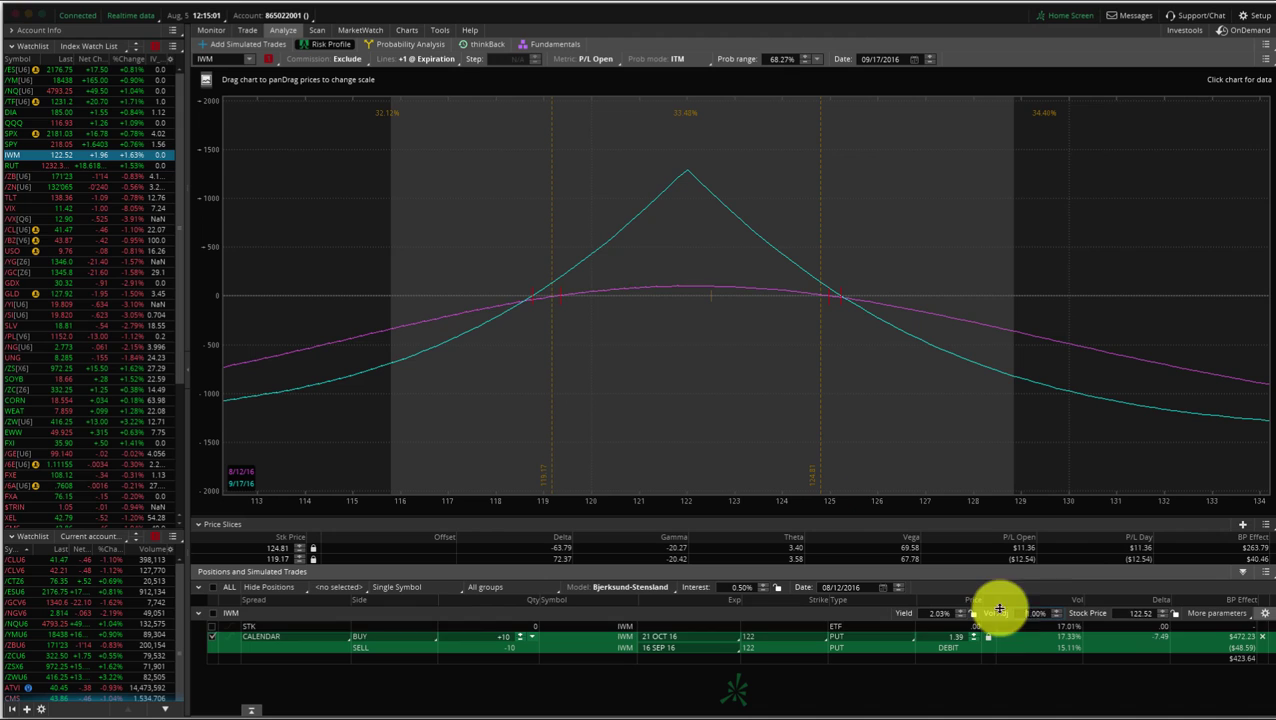
Return the IWM volatility adjustment to 0.00% to view the calendar with only the week's time decay.
{"action": "left_click", "coordinate": [1056, 612]}
{"action": "left_click", "coordinate": [1056, 614]}
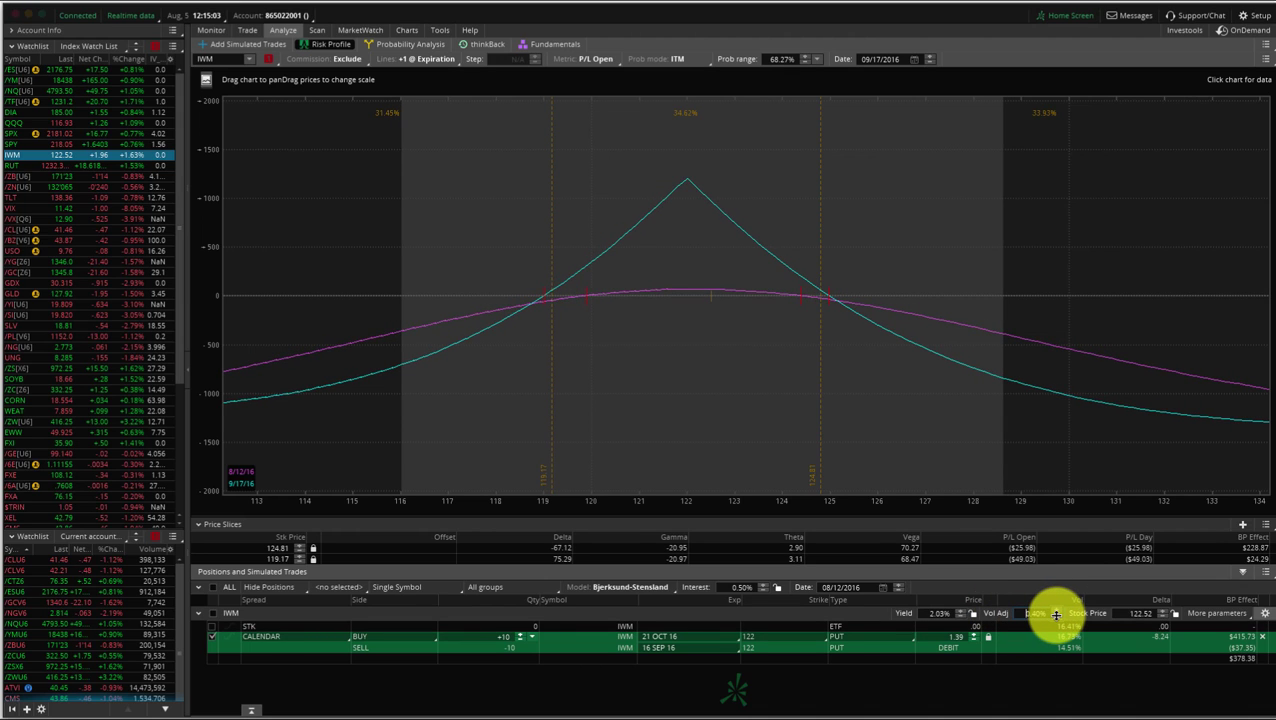
{"action": "left_click", "coordinate": [1056, 614]}
{"action": "left_click", "coordinate": [1056, 614]}
{"action": "left_click", "coordinate": [1056, 614]}
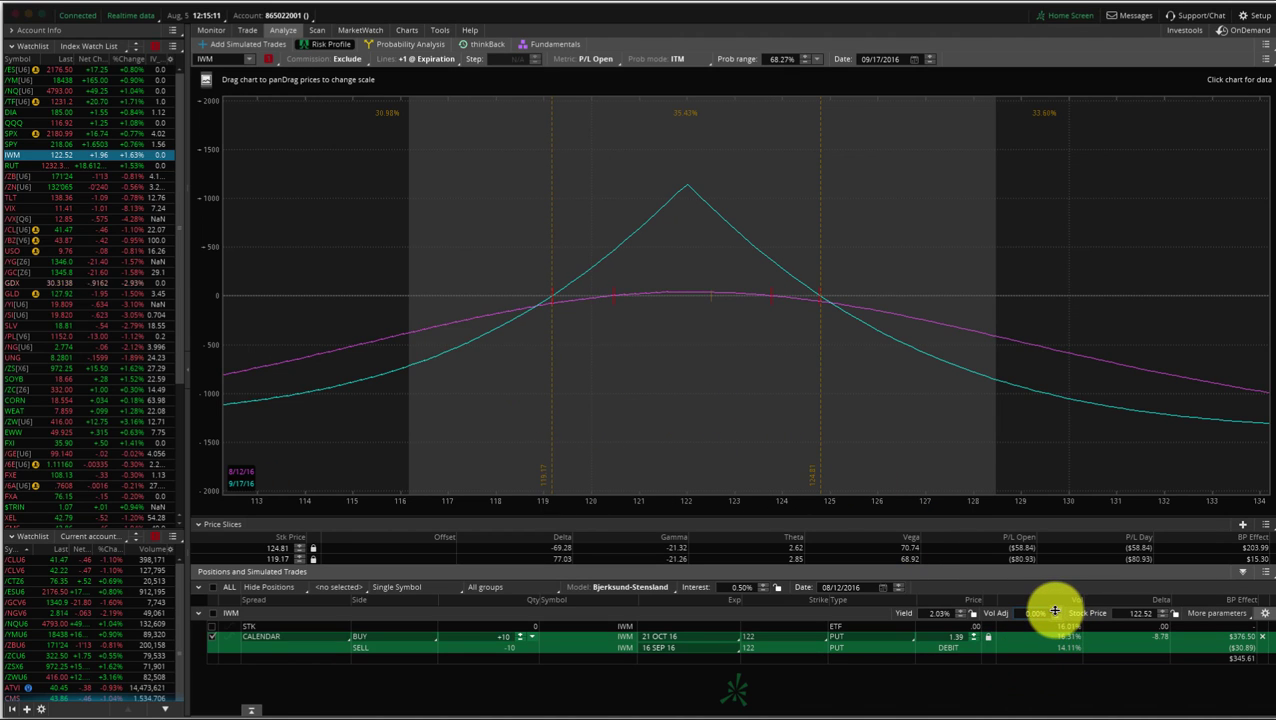
Raise the IWM volatility adjustment gradually to 3.10% to examine how rising volatility shifts the risk curves.
{"action": "scroll", "coordinate": [1054, 611], "scroll_direction": "up", "scroll_amount": 15}
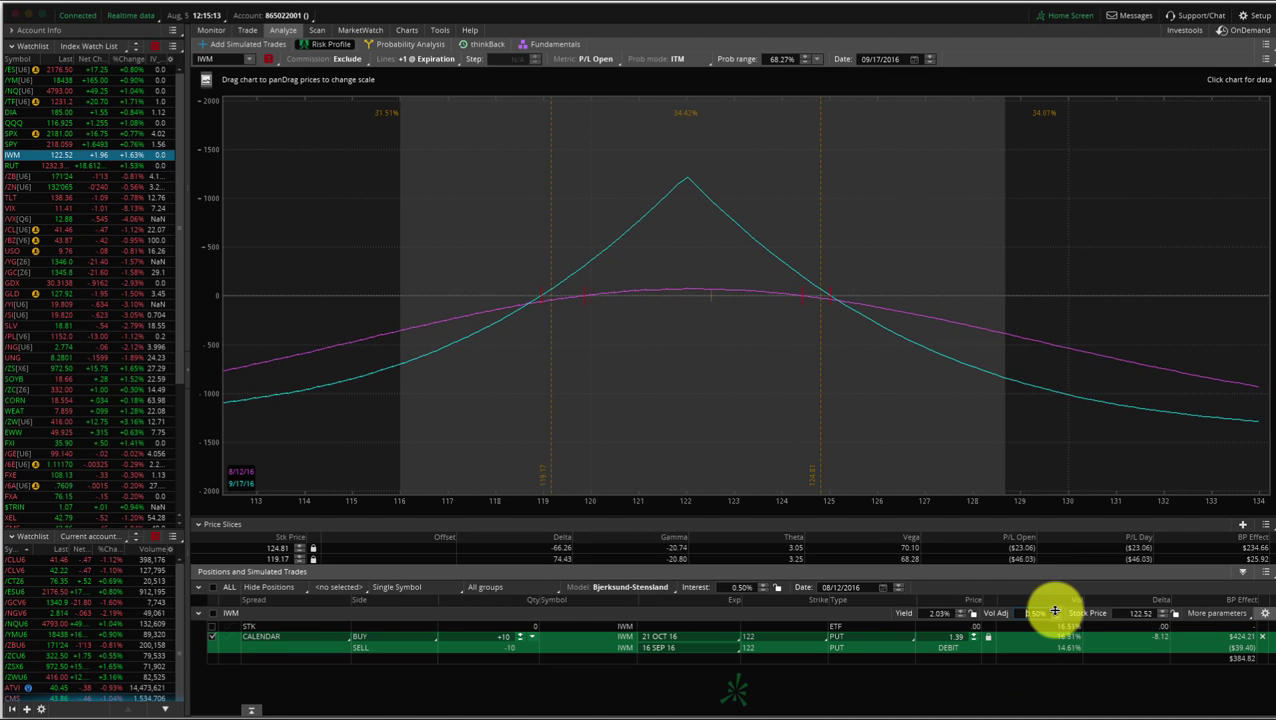
{"action": "scroll", "coordinate": [1054, 611], "scroll_direction": "up", "scroll_amount": 10}
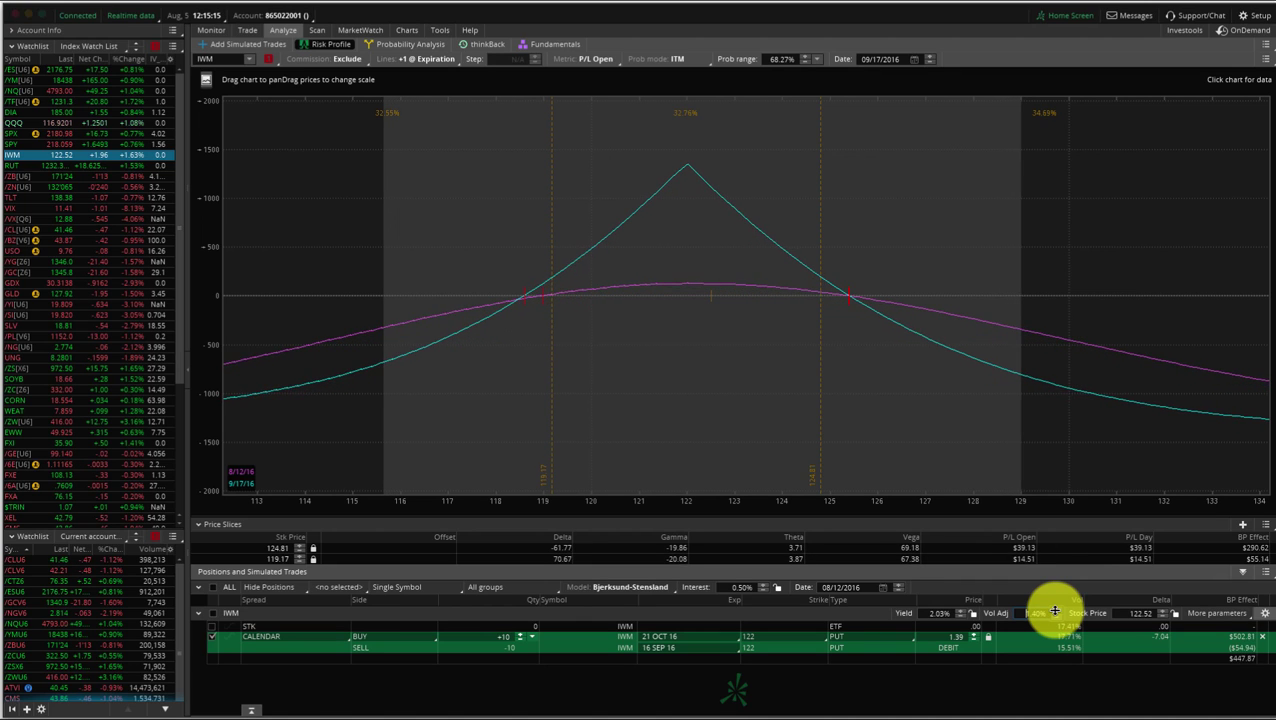
{"action": "scroll", "coordinate": [1054, 611], "scroll_direction": "up", "scroll_amount": 9}
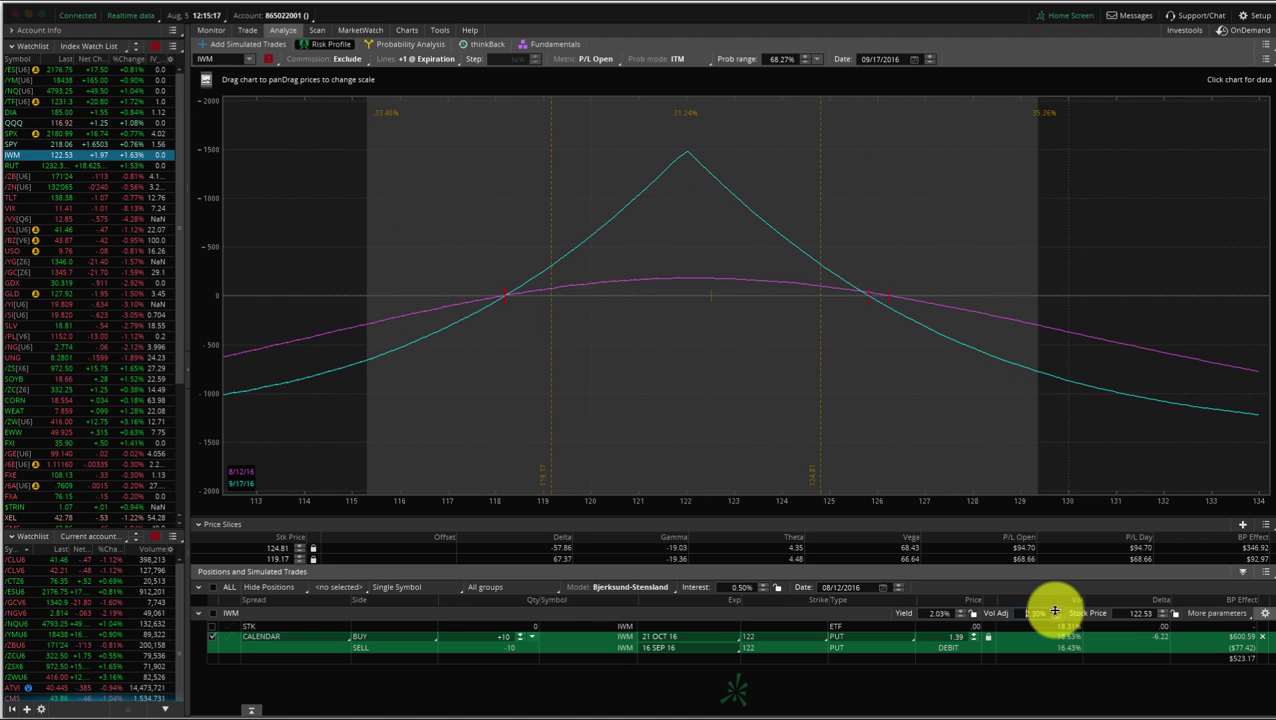
{"action": "scroll", "coordinate": [1054, 611], "scroll_direction": "up", "scroll_amount": 3}
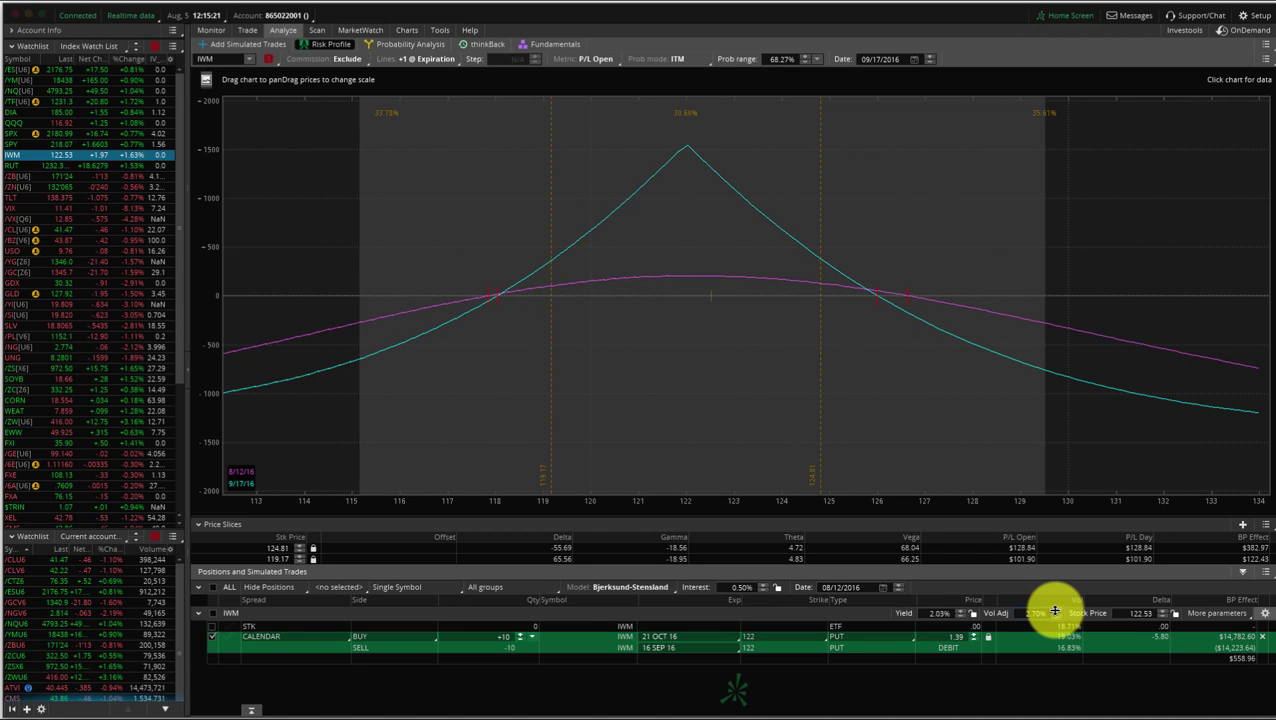
{"action": "scroll", "coordinate": [1054, 611], "scroll_direction": "up", "scroll_amount": 5}
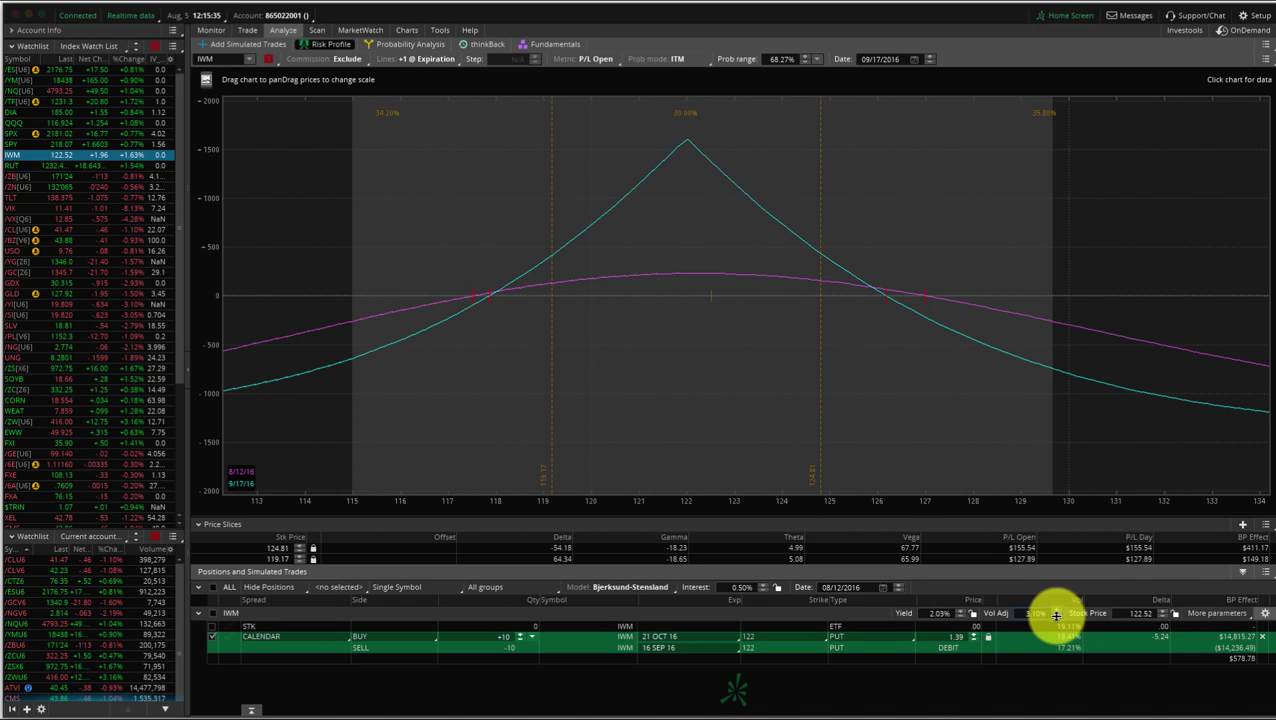
Lower the IWM volatility adjustment gradually to -1.60% to examine how falling volatility affects the calendar's profit and loss.
{"action": "scroll", "coordinate": [1056, 614], "scroll_direction": "down", "scroll_amount": 8}
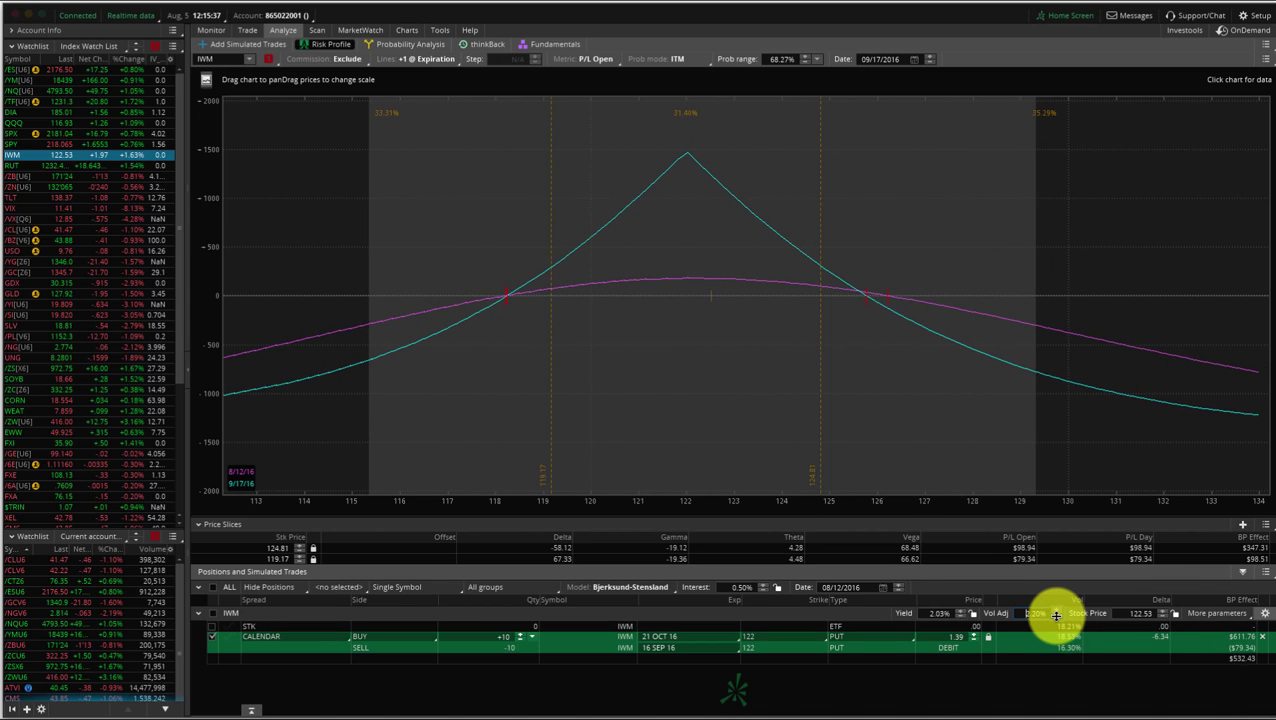
{"action": "scroll", "coordinate": [1056, 614], "scroll_direction": "down", "scroll_amount": 5}
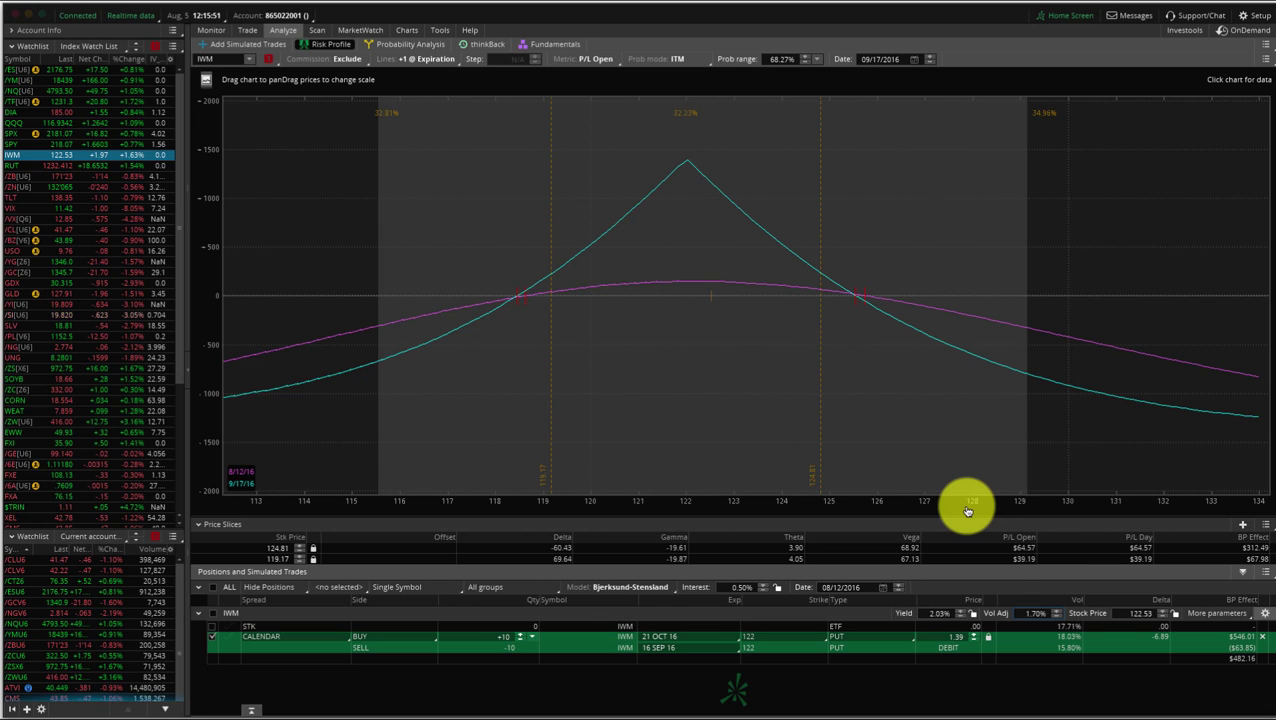
{"action": "left_click", "coordinate": [1056, 616]}
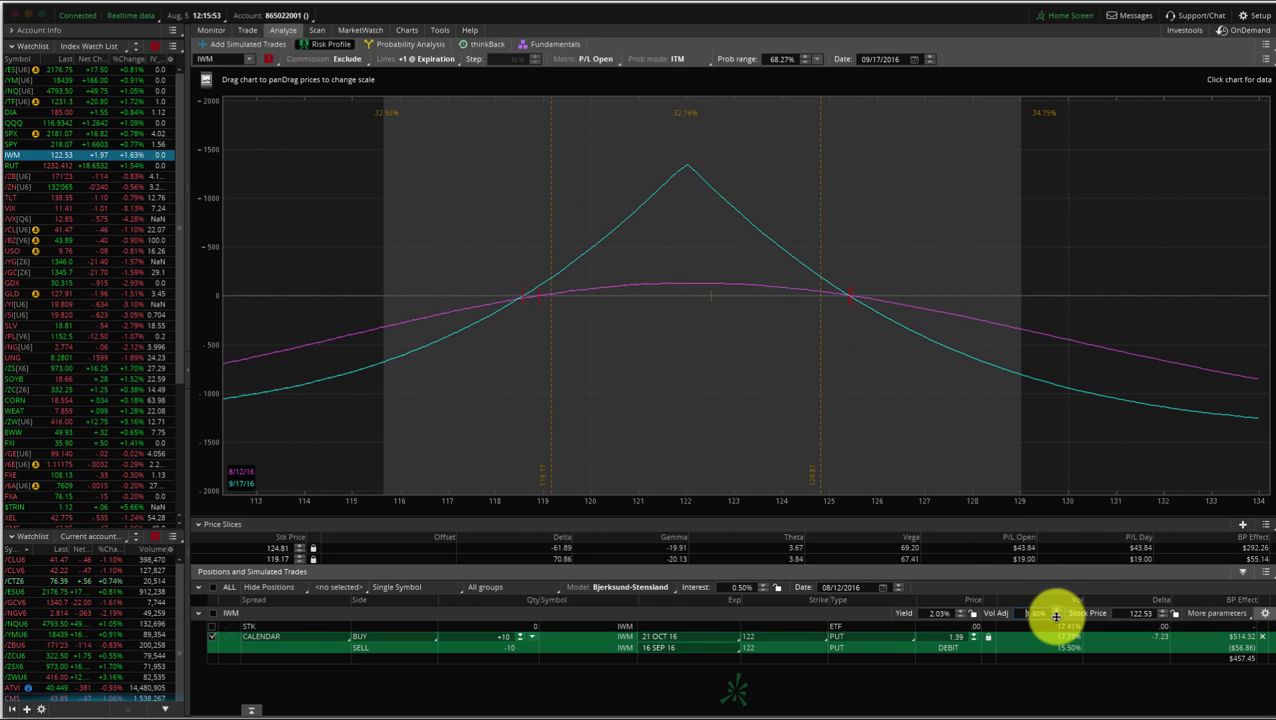
{"action": "left_click", "coordinate": [1056, 616]}
{"action": "left_click", "coordinate": [1056, 616]}
{"action": "left_click", "coordinate": [1056, 616]}
{"action": "left_click", "coordinate": [1056, 616]}
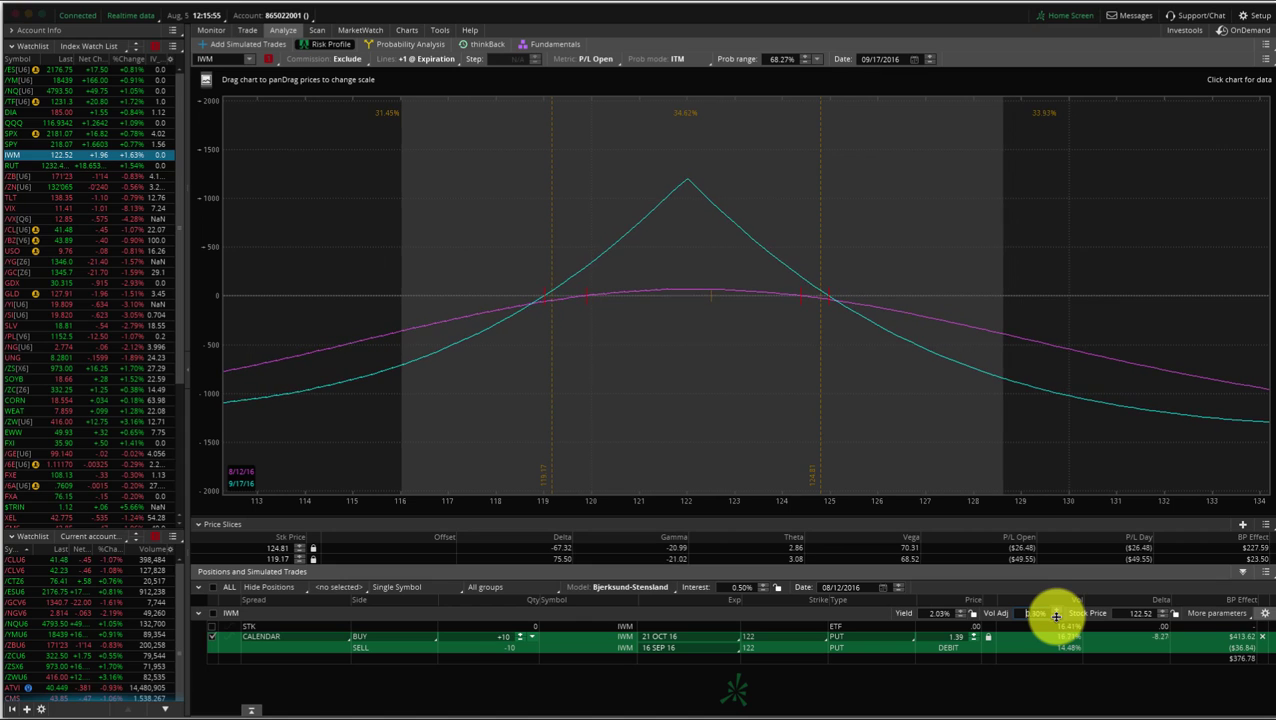
{"action": "left_click", "coordinate": [1056, 616]}
{"action": "left_click", "coordinate": [1056, 616]}
{"action": "left_click", "coordinate": [1056, 616]}
{"action": "left_click", "coordinate": [1056, 616]}
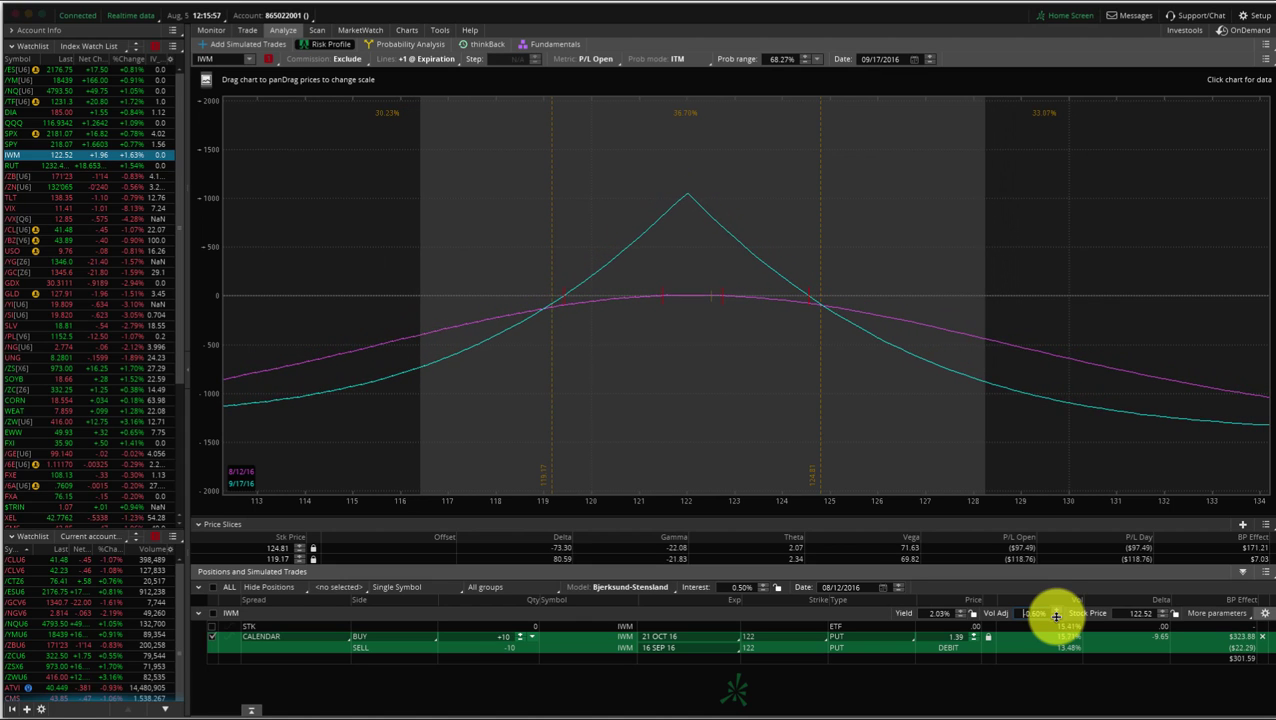
{"action": "left_click", "coordinate": [1056, 616]}
{"action": "left_click", "coordinate": [1056, 616]}
{"action": "left_click", "coordinate": [1056, 616]}
{"action": "left_click", "coordinate": [1056, 616]}
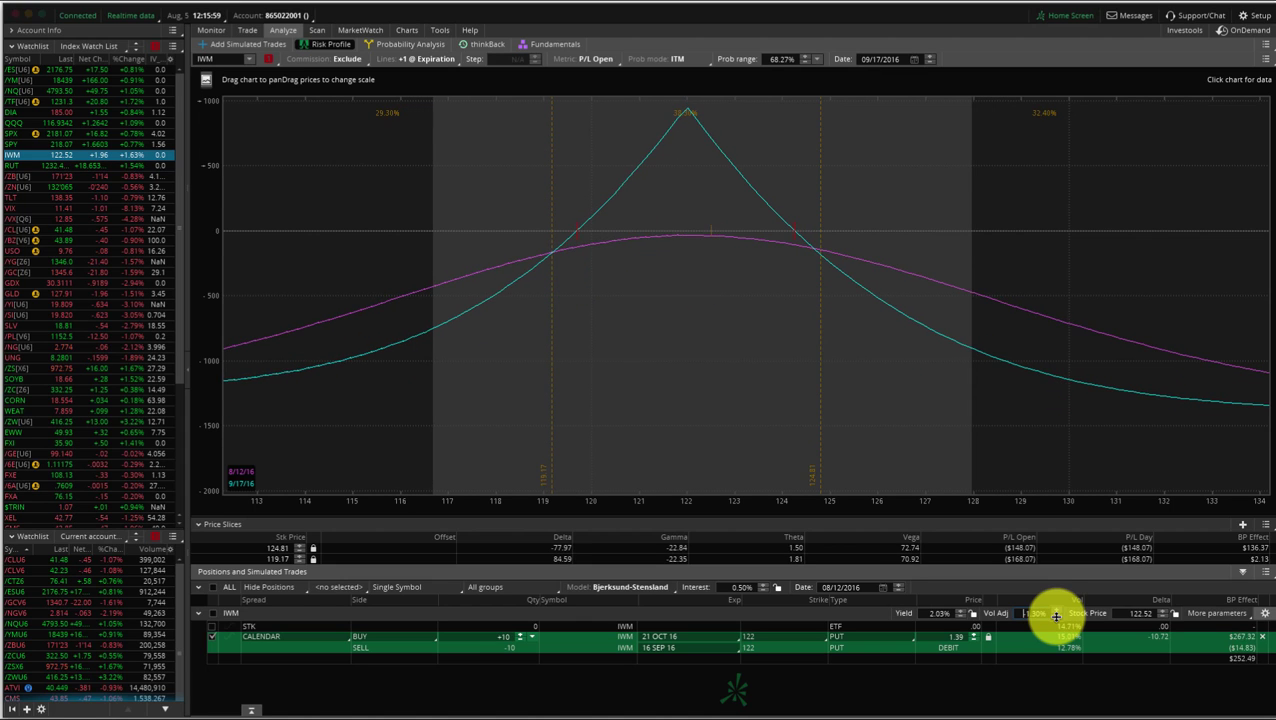
{"action": "left_click", "coordinate": [1056, 616]}
{"action": "left_click", "coordinate": [1056, 616]}
{"action": "left_click", "coordinate": [1056, 616]}
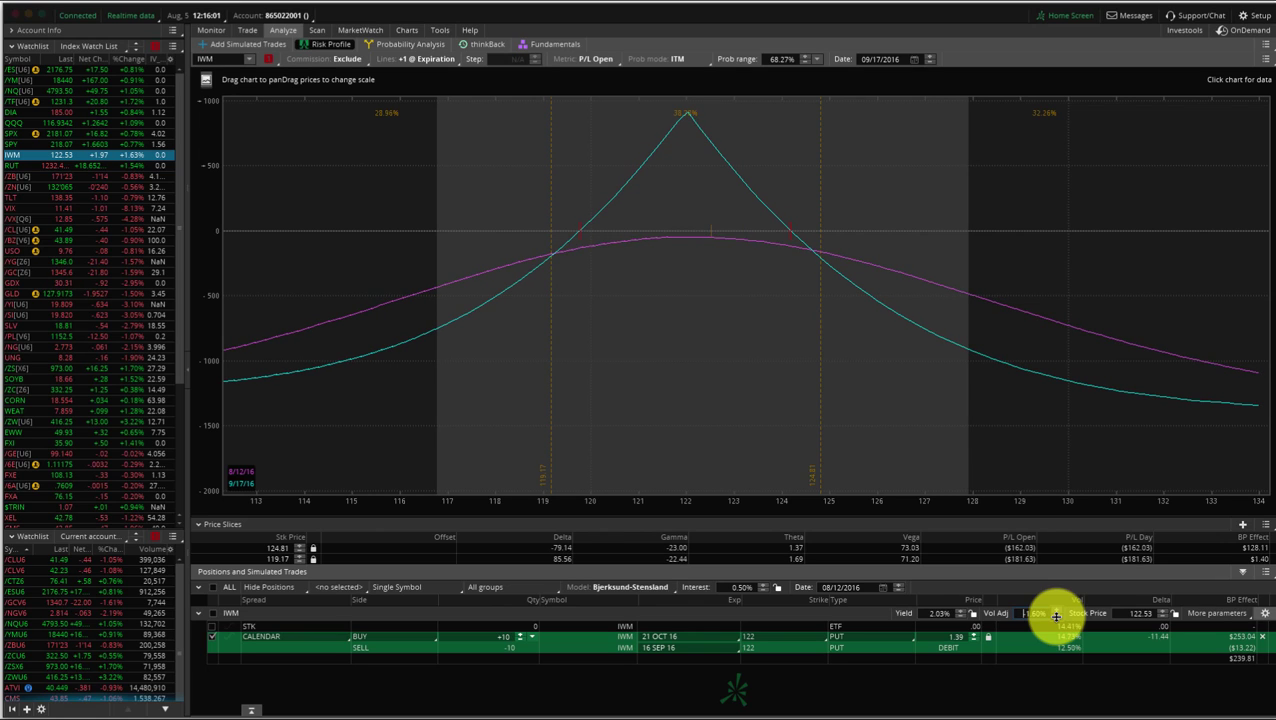
{"action": "left_click", "coordinate": [1056, 616]}
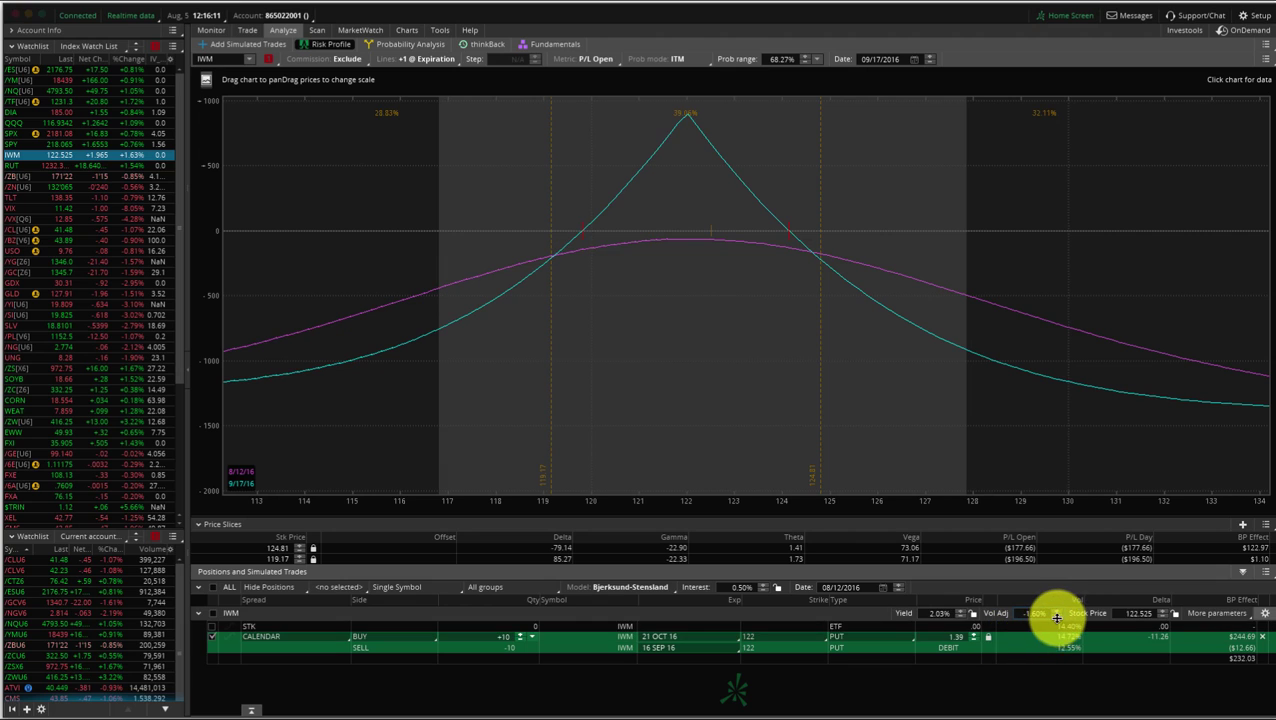
Reset the IWM volatility adjustment to 0.00% and the simulated positions' evaluation date to 08/05/2016.
{"action": "scroll", "coordinate": [1057, 613], "scroll_direction": "up", "scroll_amount": 4}
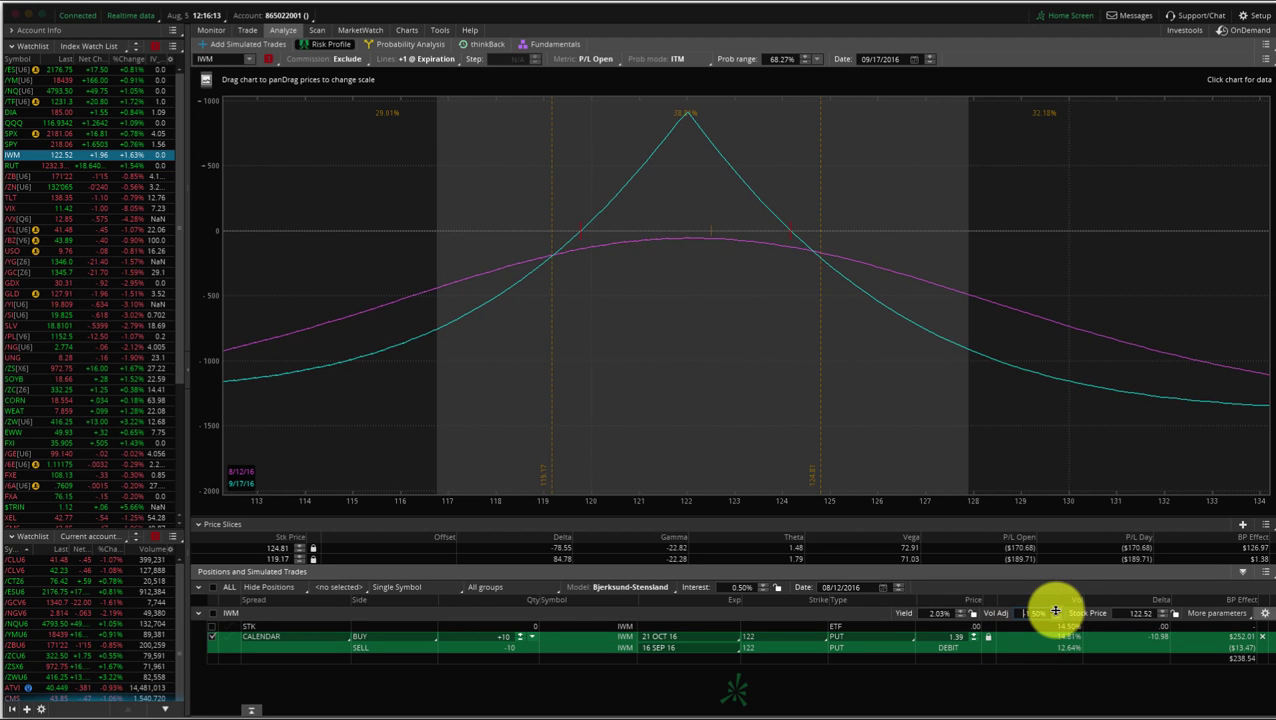
{"action": "scroll", "coordinate": [1055, 611], "scroll_direction": "up", "scroll_amount": 10}
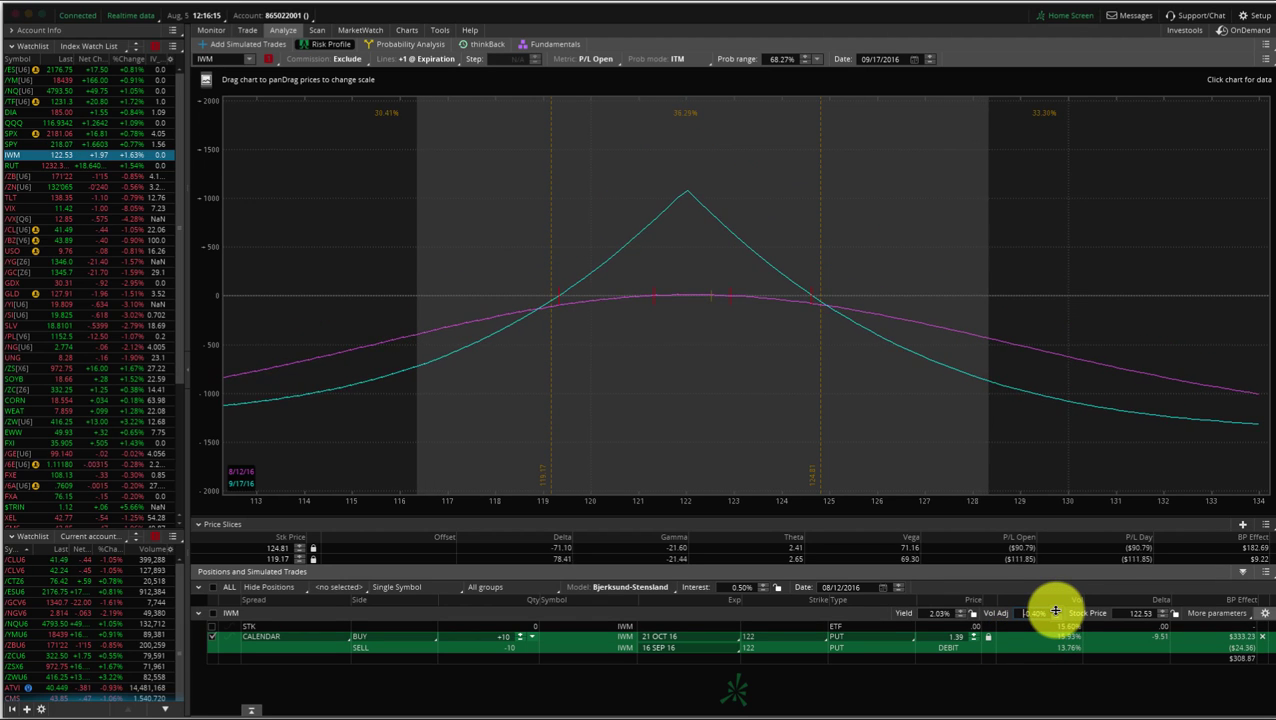
{"action": "scroll", "coordinate": [1055, 611], "scroll_direction": "up", "scroll_amount": 2}
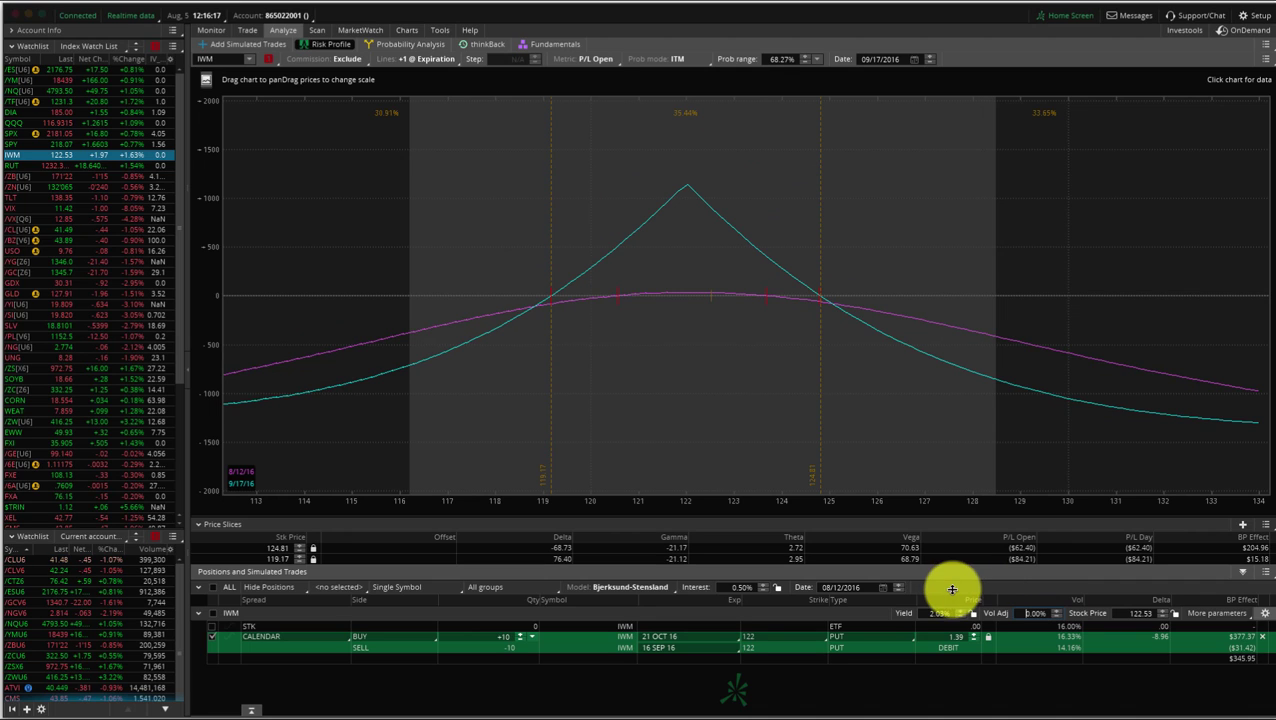
{"action": "left_click", "coordinate": [884, 588]}
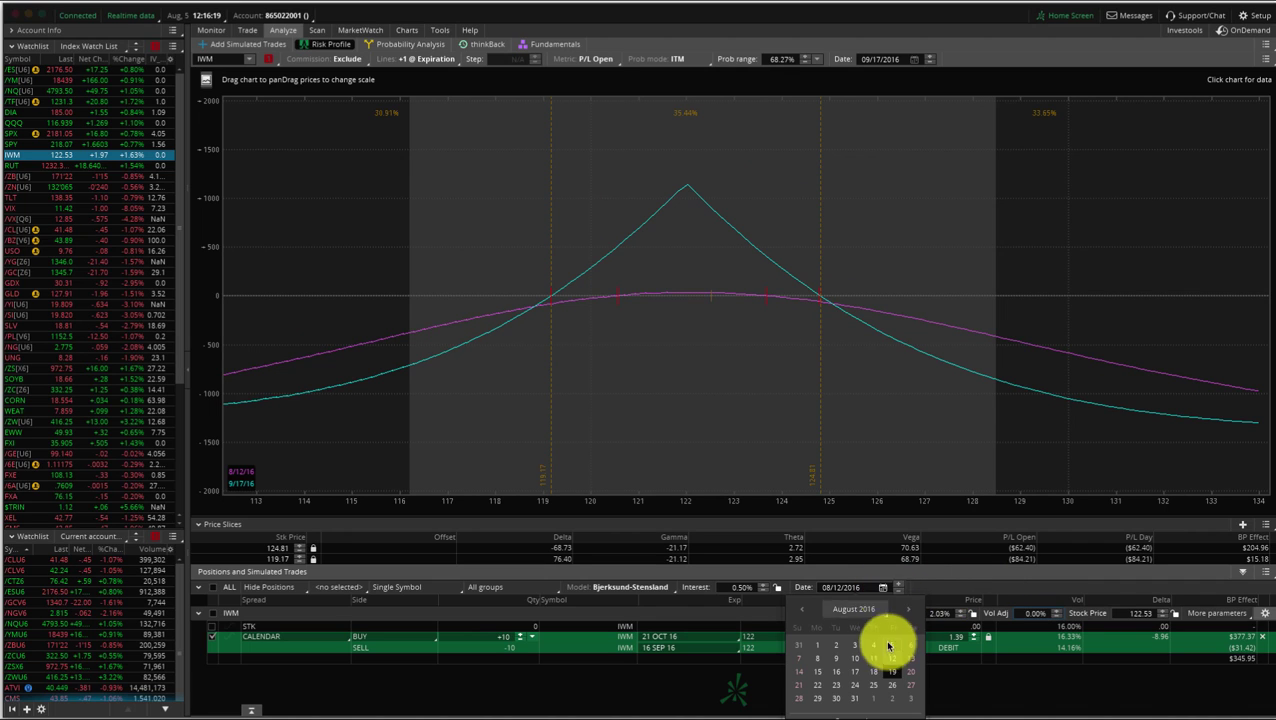
{"action": "left_click", "coordinate": [884, 705]}
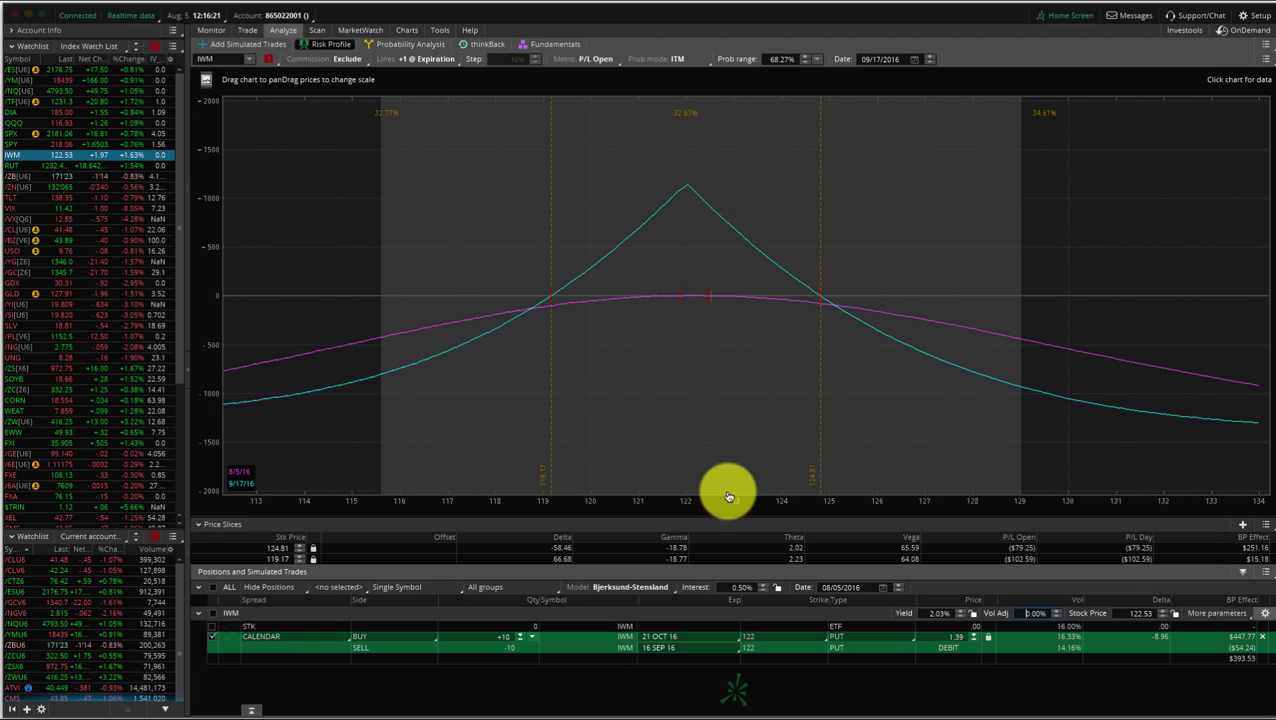